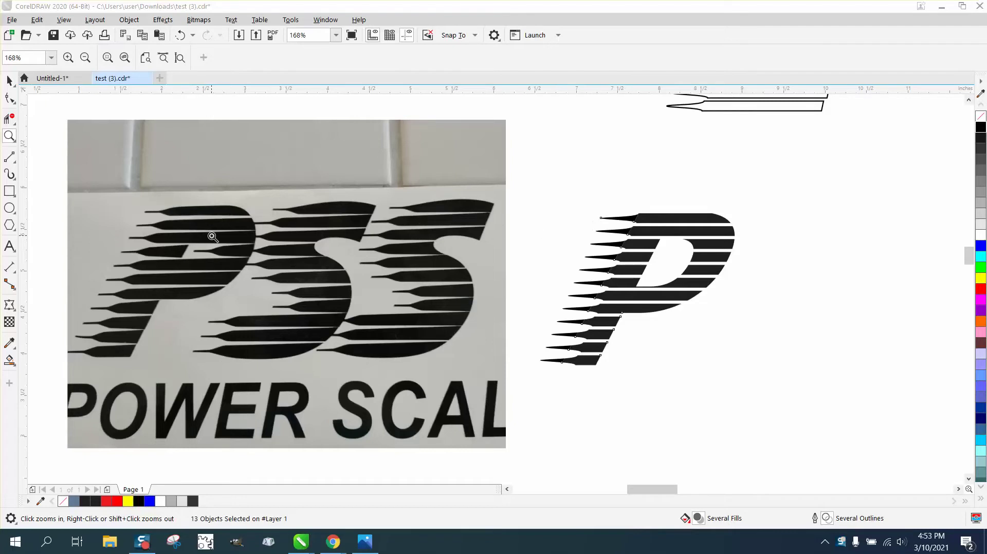
- Draw a rectangle about 1.26 by 0.16 inches over the second stripe of the photographed P and convert it to curves
drag(118, 216, 287, 247)
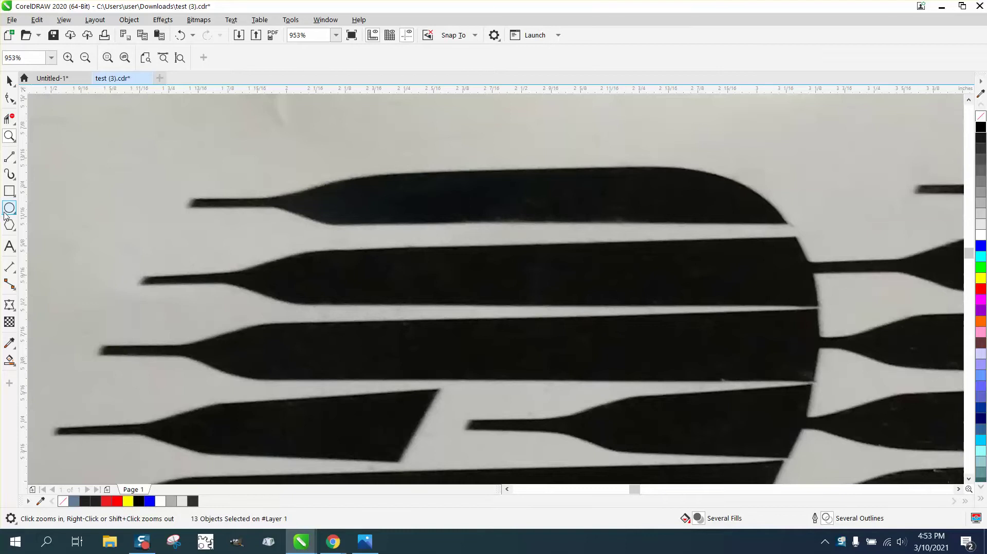
click(15, 165)
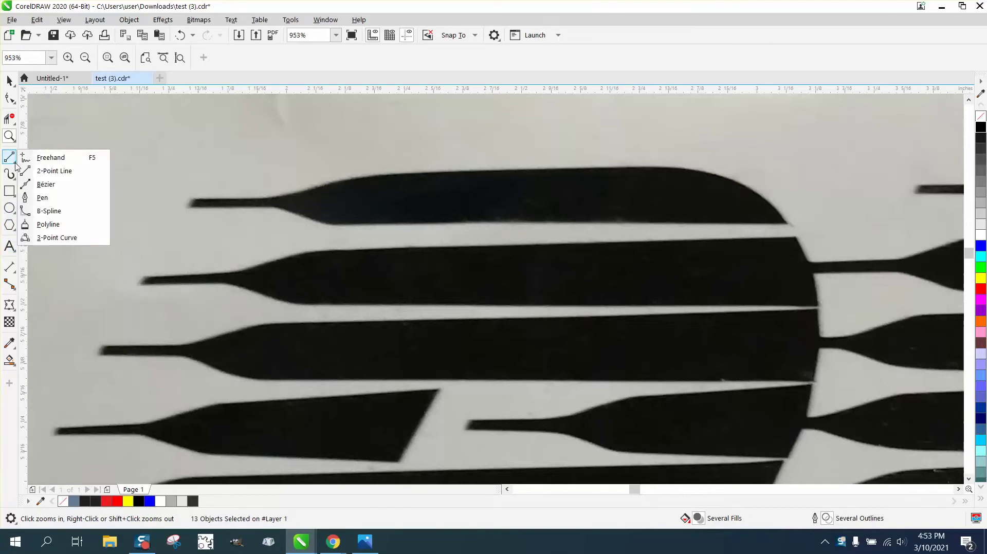
click(13, 195)
click(51, 191)
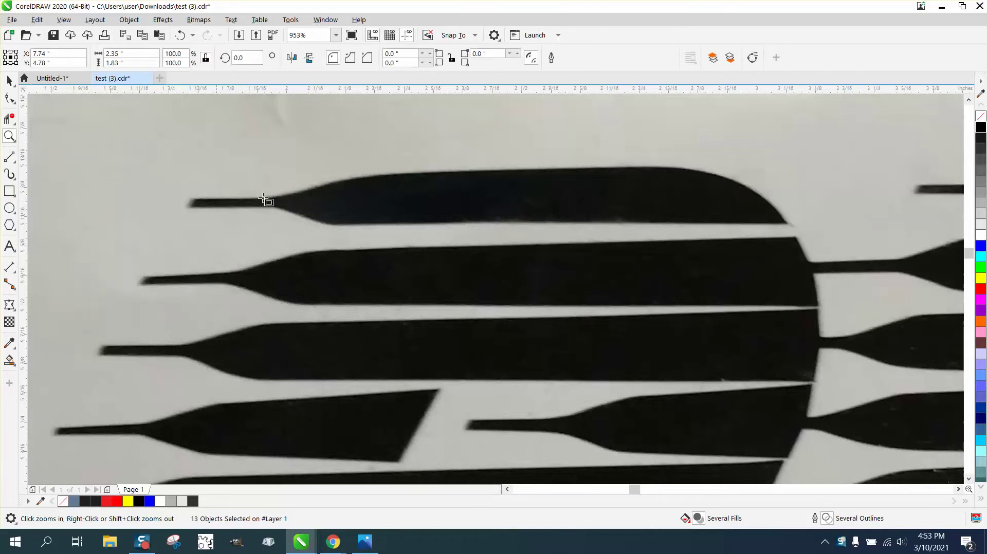
drag(796, 238, 202, 314)
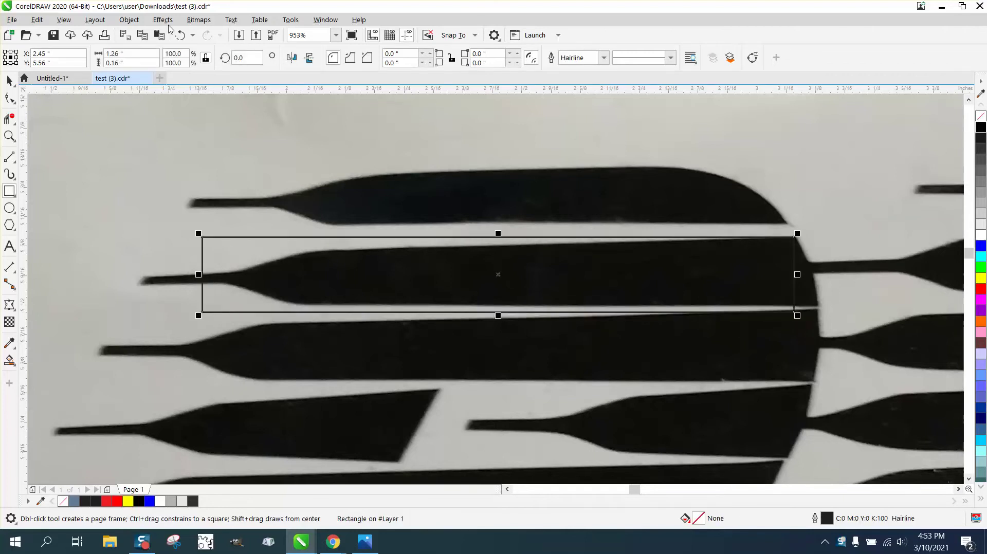
click(129, 20)
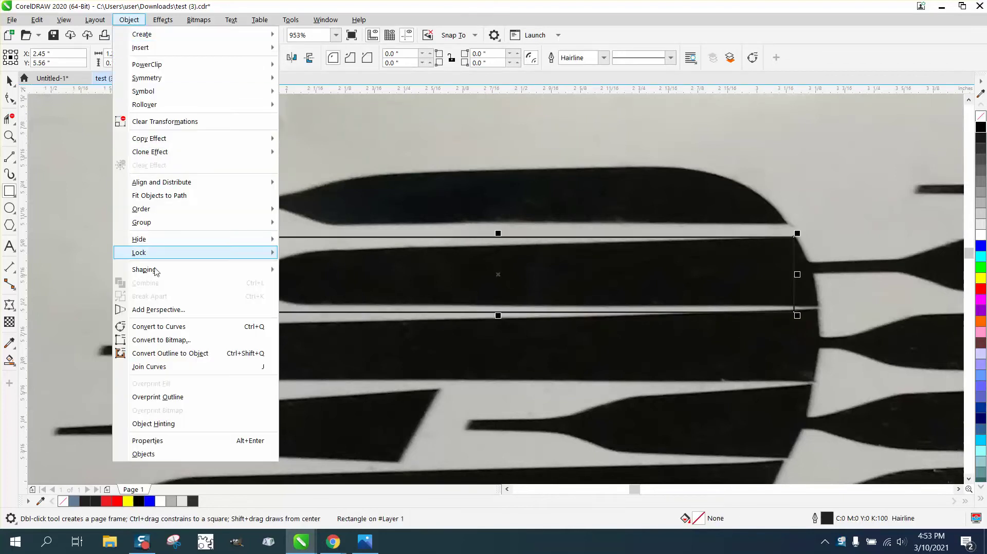
click(160, 327)
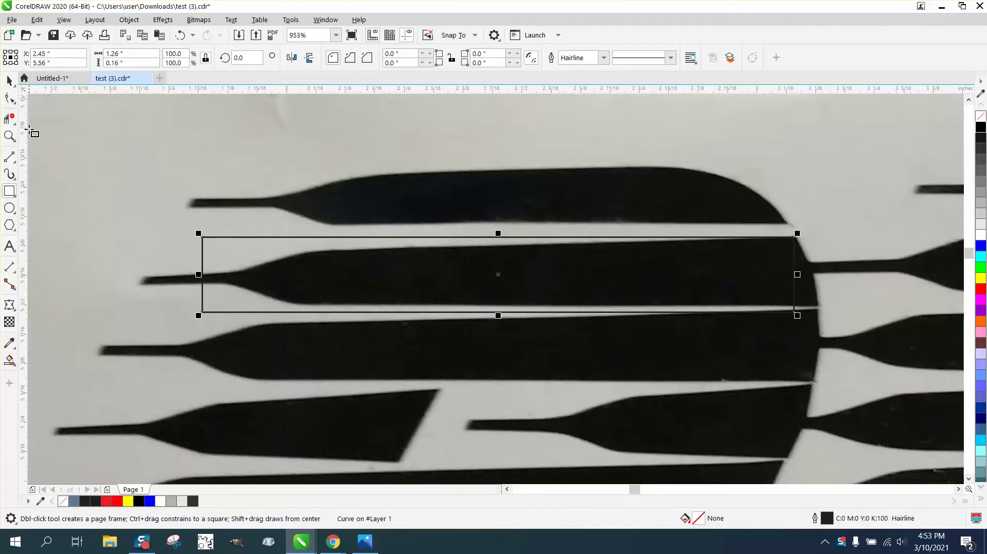
- Reshape the rectangle by moving its two left corners and lower right corner onto the corners of the stripe's straight body
click(10, 98)
drag(205, 240, 304, 250)
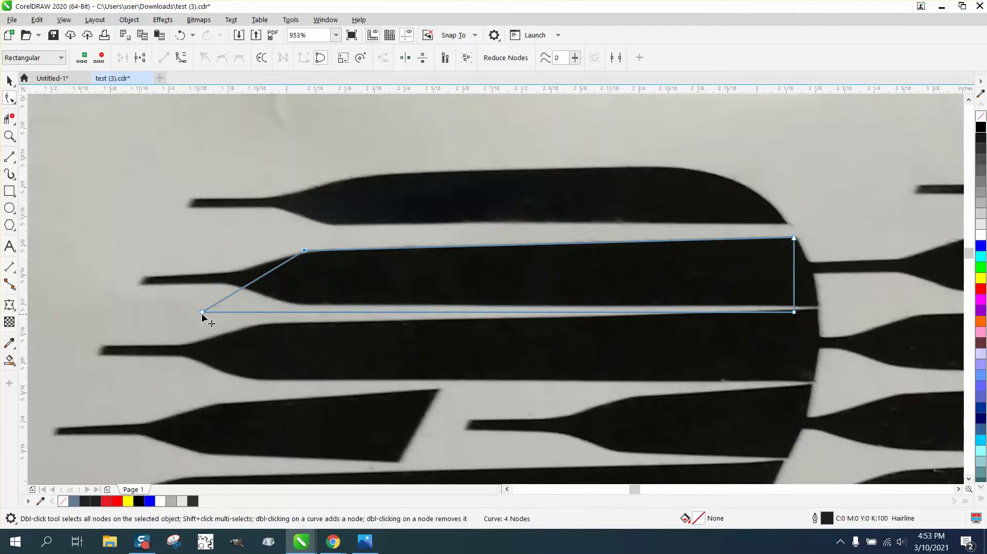
drag(201, 312, 301, 306)
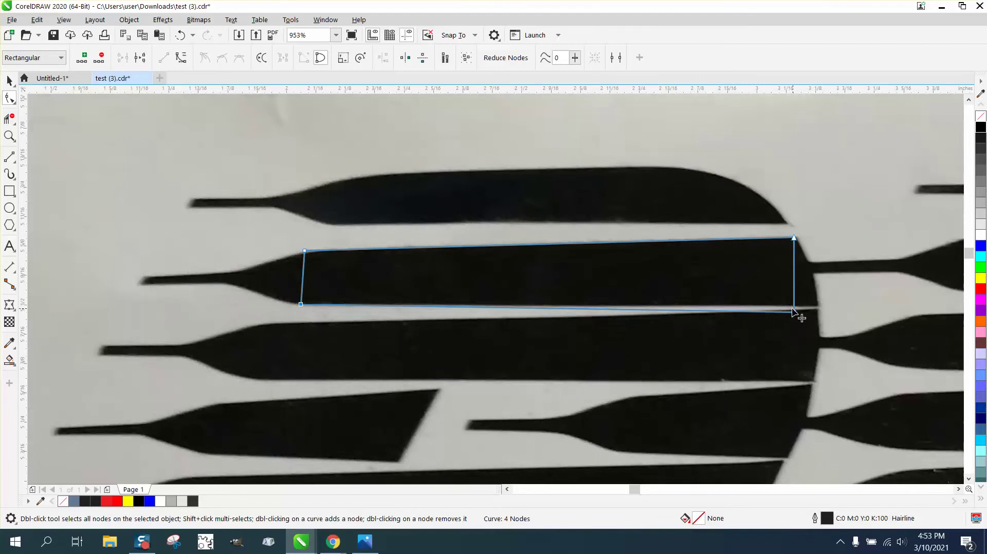
drag(794, 311, 795, 307)
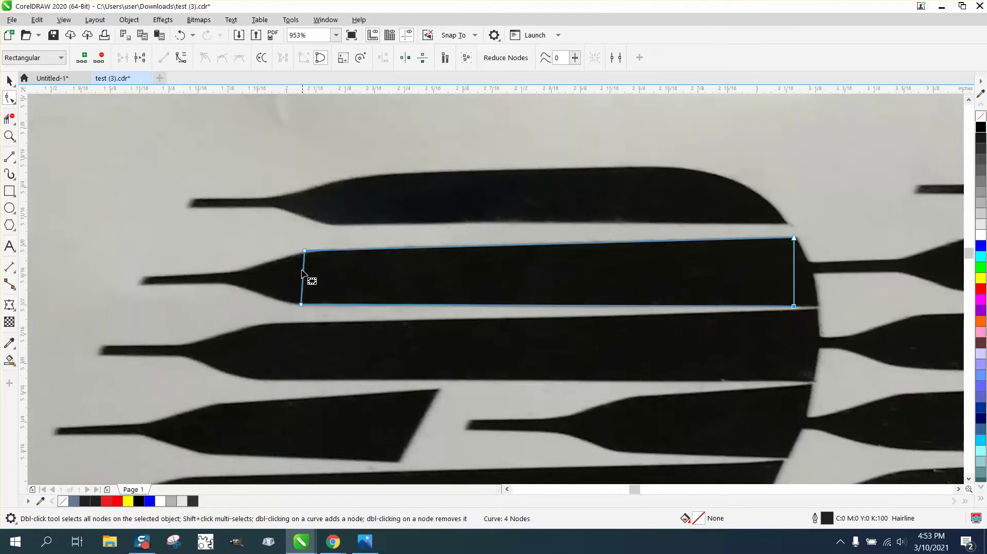
- Align the two left end nodes of the traced shape vertically so that its left edge is straight
drag(286, 248, 340, 330)
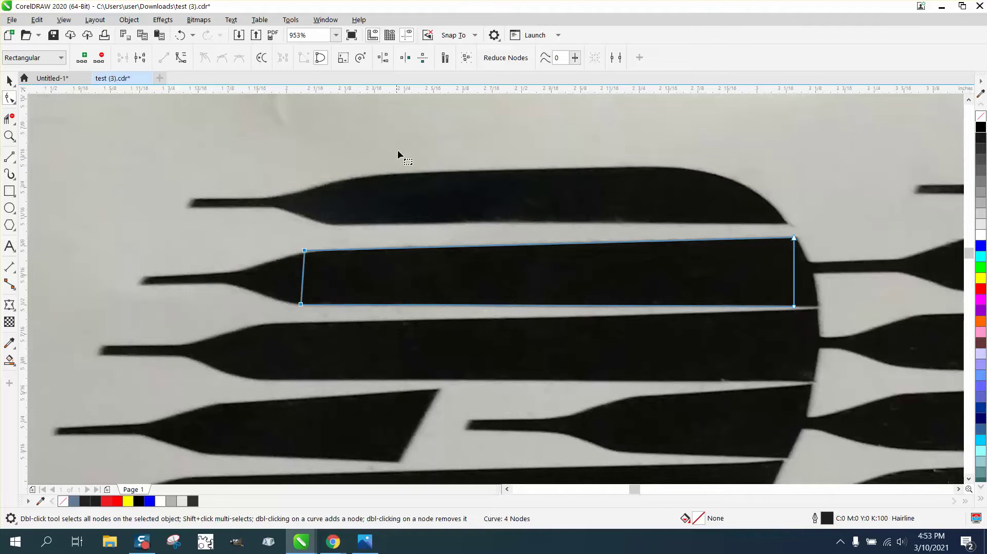
click(384, 59)
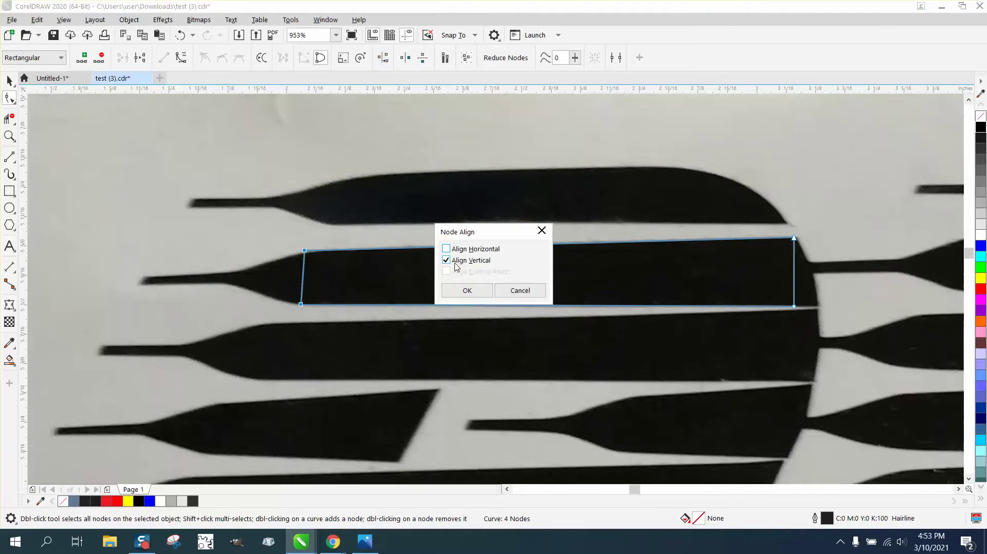
click(476, 294)
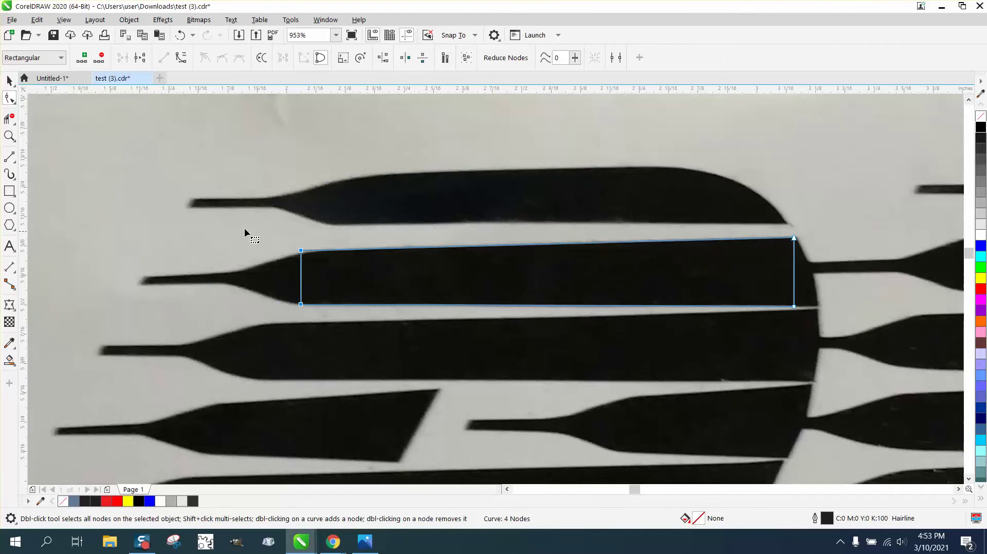
- Add three evenly spaced nodes along the shape's left edge and delete the extra nodes created on its upper edge
click(84, 60)
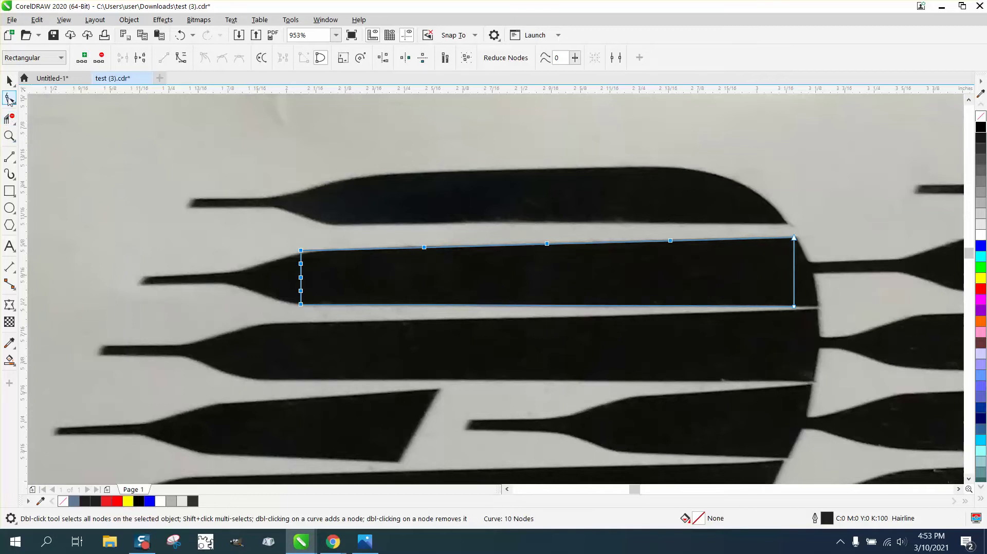
drag(390, 227, 725, 276)
key(Delete)
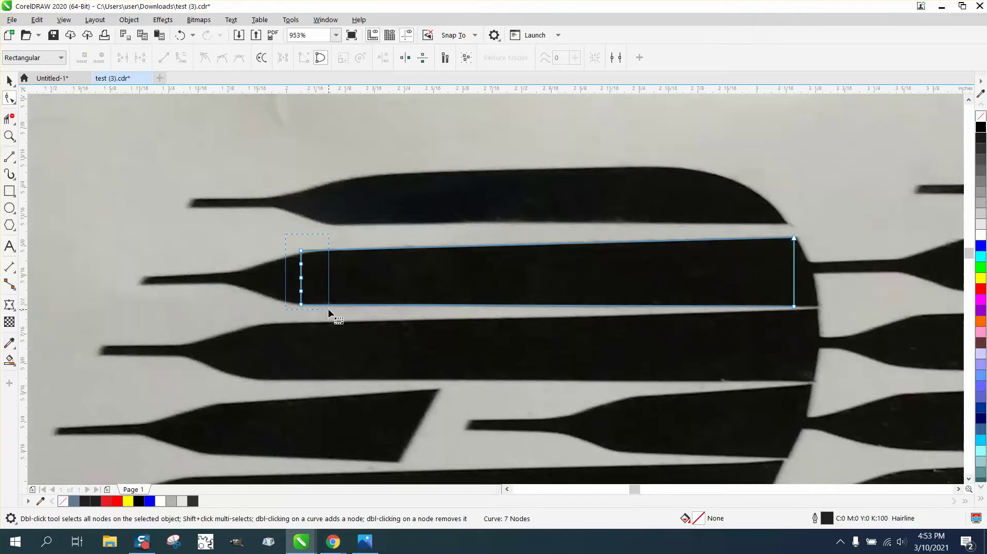
- Convert the segments at the left edge nodes of the traced shape to curves
click(301, 305)
right_click(302, 306)
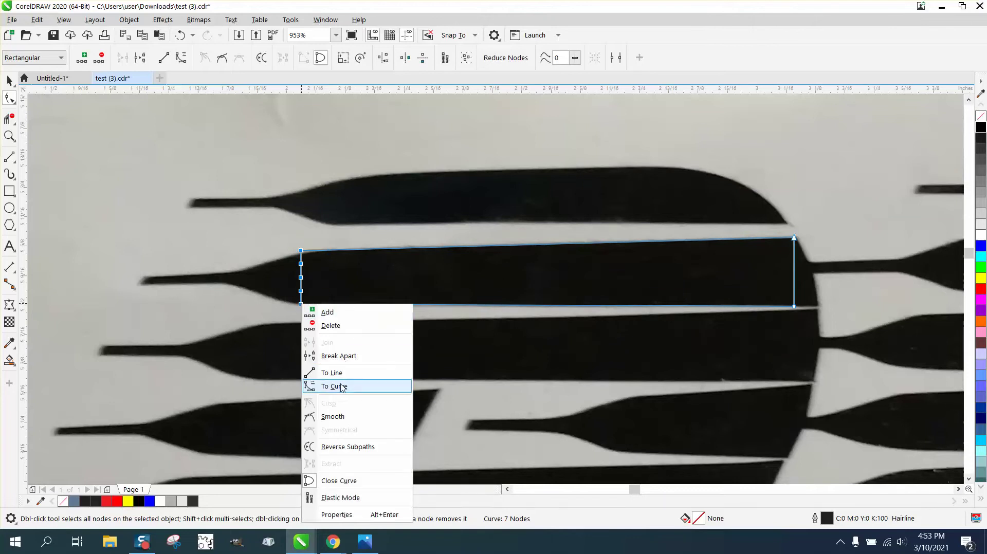
click(344, 392)
click(293, 226)
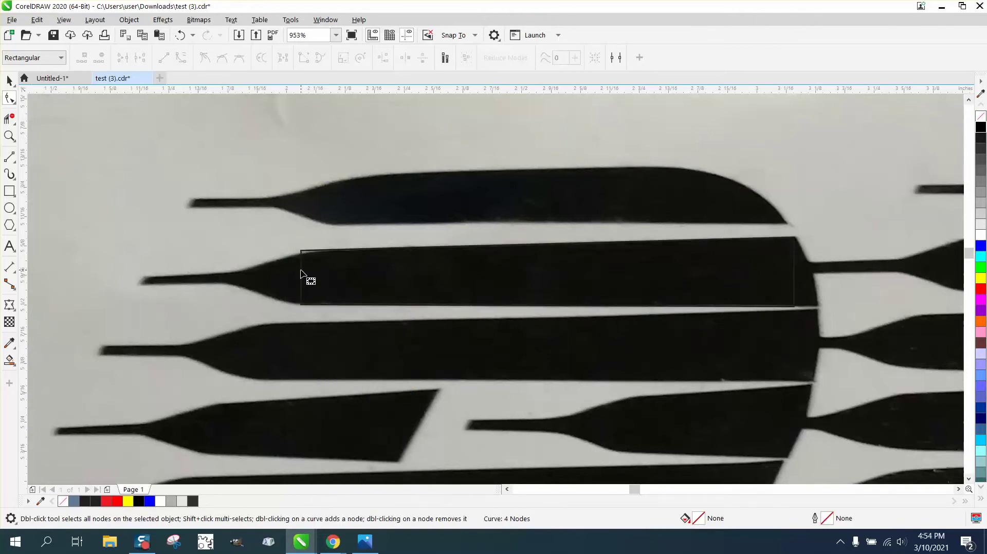
- Move the three middle left-edge nodes out to the stripe's neck, and pull the centre node to the tip of the tail
click(303, 277)
drag(291, 261, 233, 292)
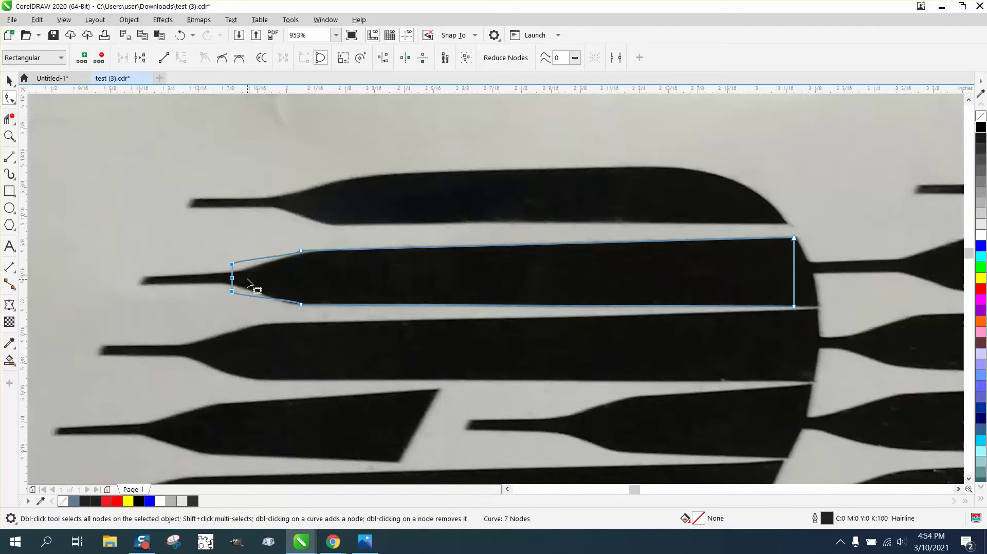
right_click(302, 252)
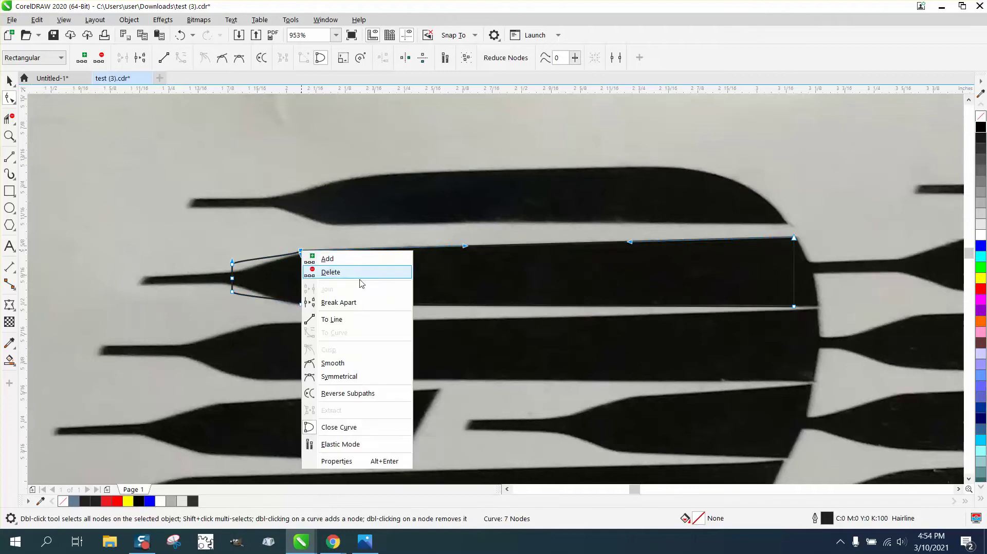
click(195, 231)
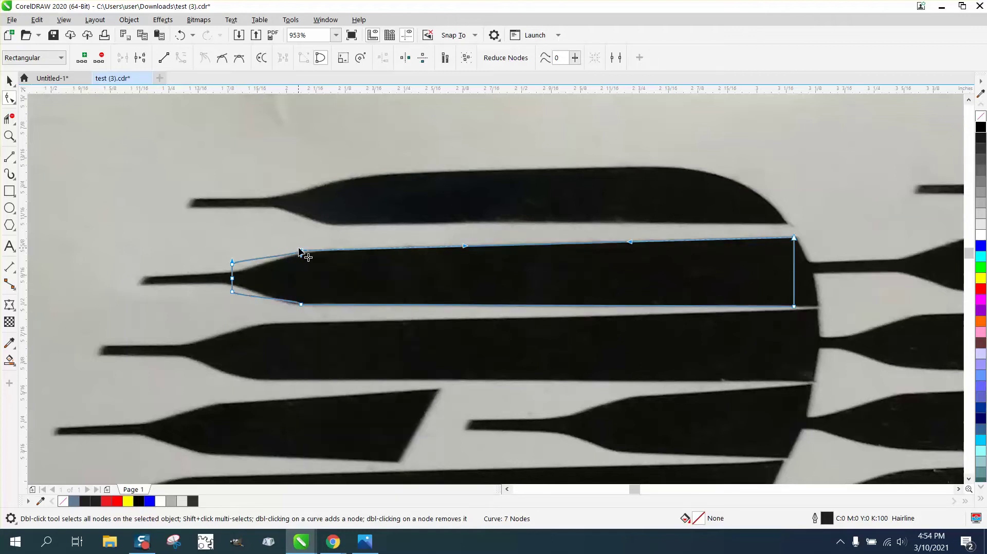
right_click(302, 252)
click(227, 259)
drag(232, 279, 141, 282)
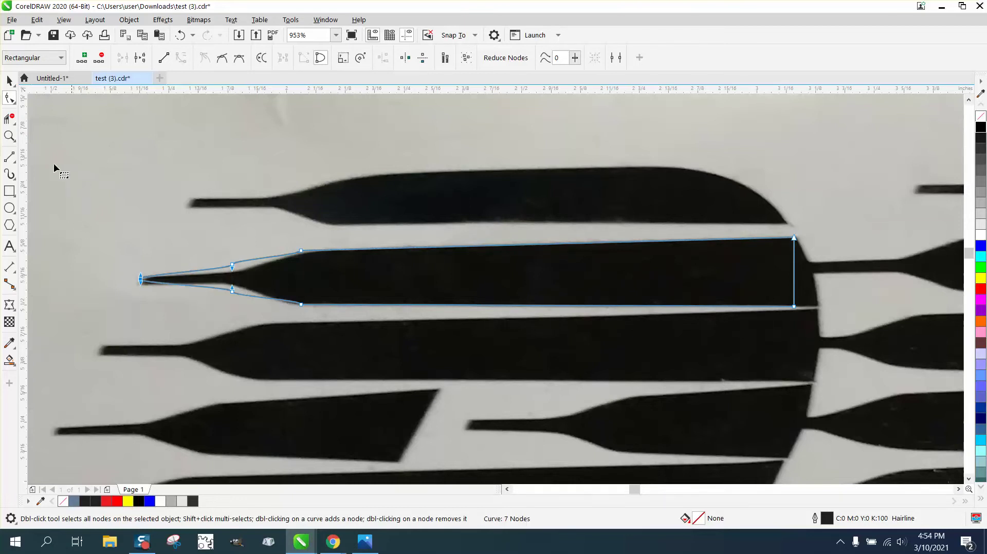
- Adjust the lower curve handle at the tail tip and delete the upper and lower neck nodes
click(10, 138)
drag(223, 300, 466, 383)
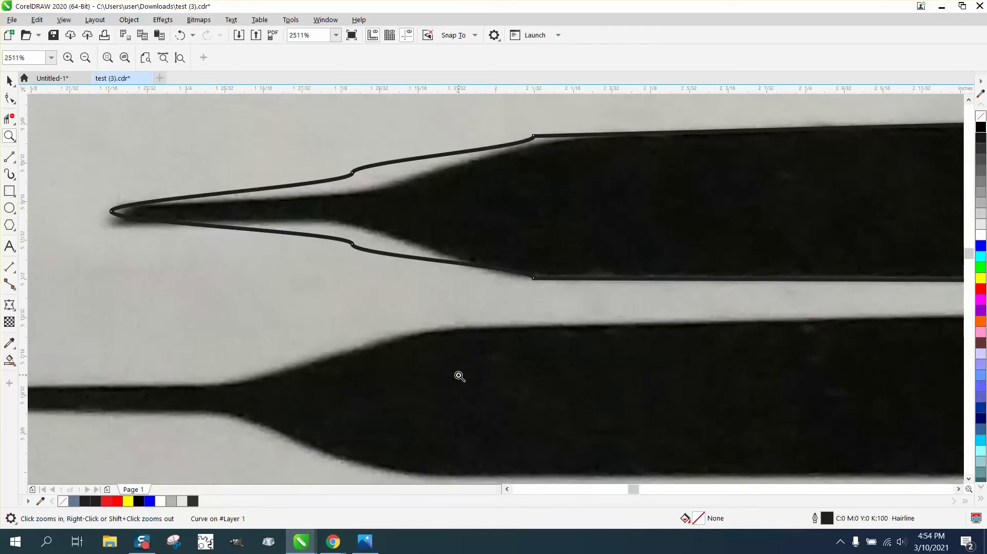
click(10, 98)
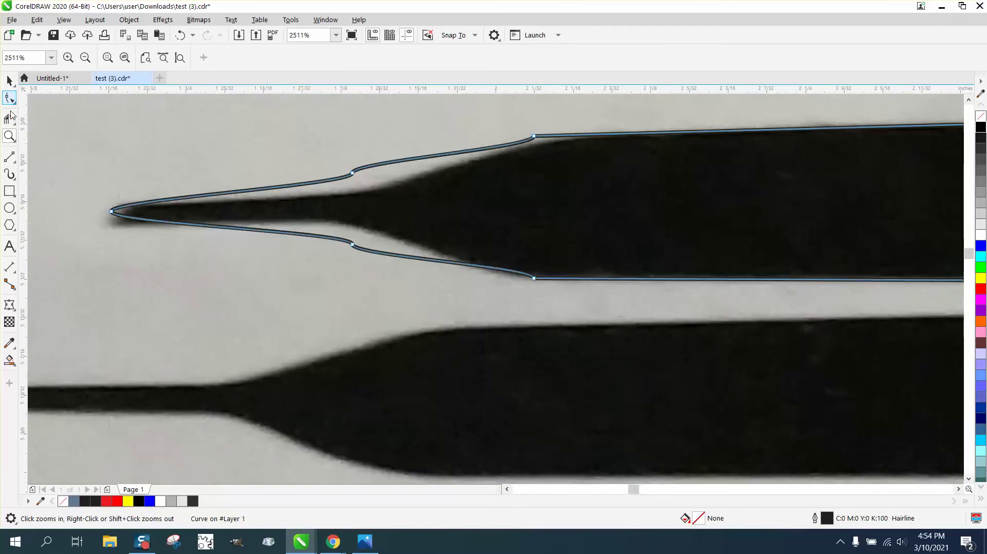
click(111, 212)
drag(111, 223, 102, 237)
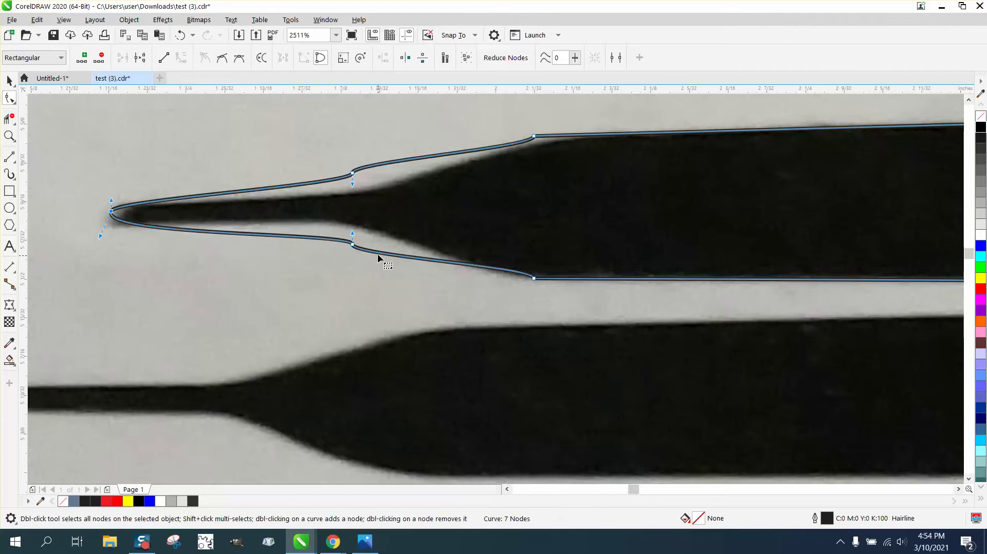
click(352, 245)
key(Delete)
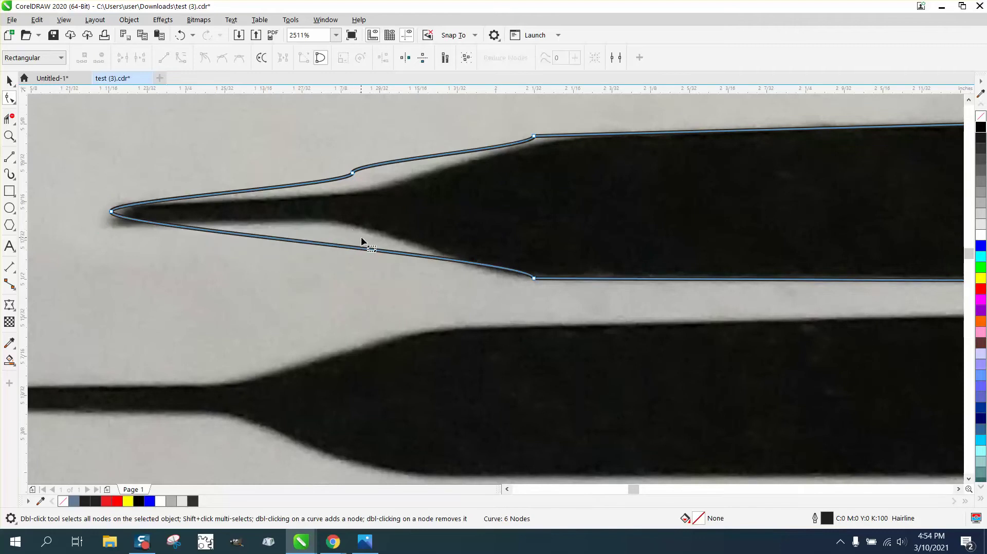
click(353, 173)
key(Delete)
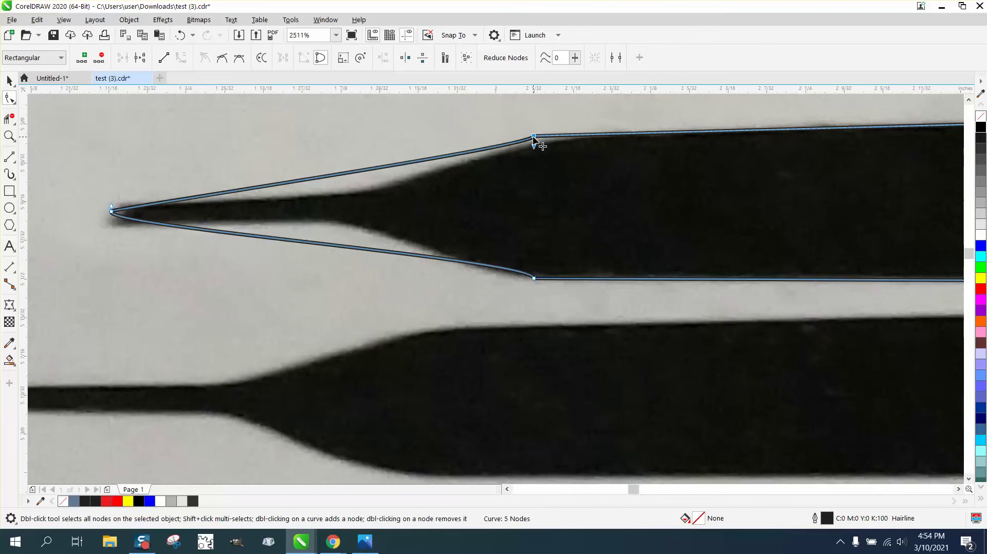
- Bend the upper and lower tail curves to follow the photographed taper, and nudge both shoulder nodes onto the stripe's edge
drag(533, 146, 367, 209)
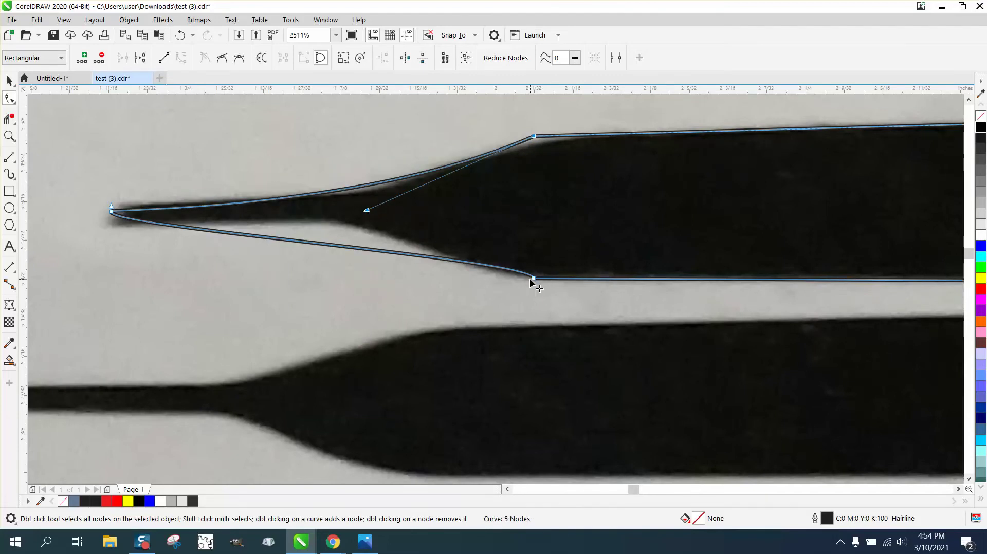
drag(534, 275, 347, 200)
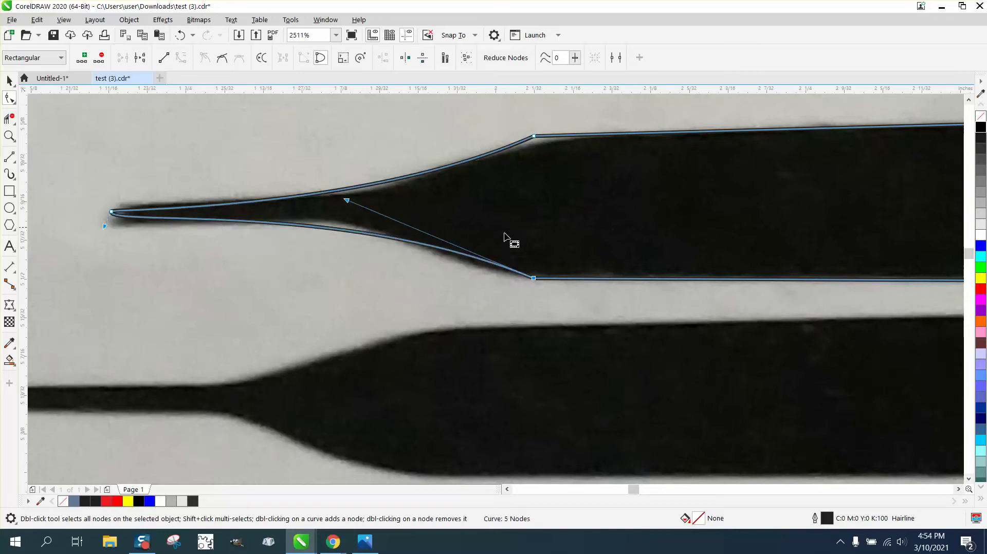
drag(533, 279, 524, 281)
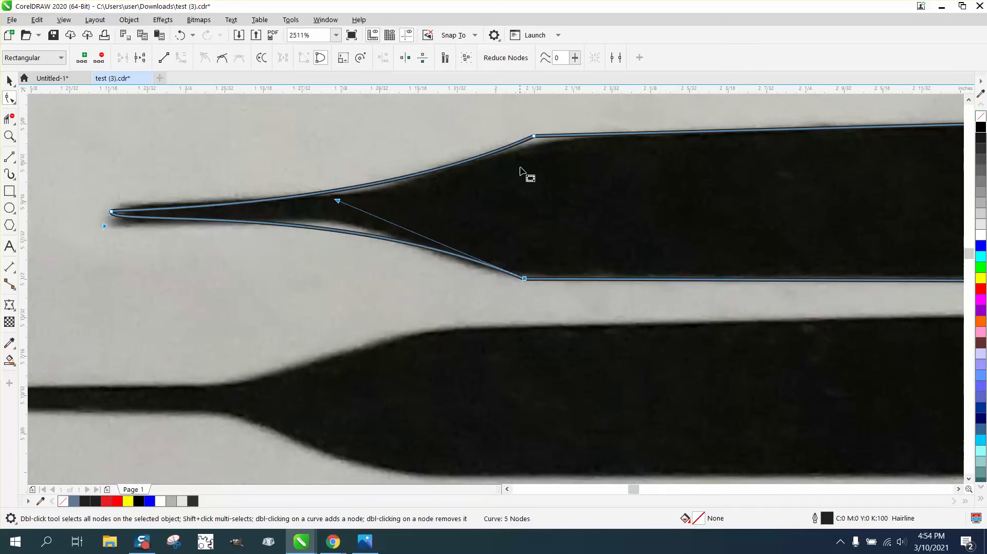
drag(533, 137, 532, 147)
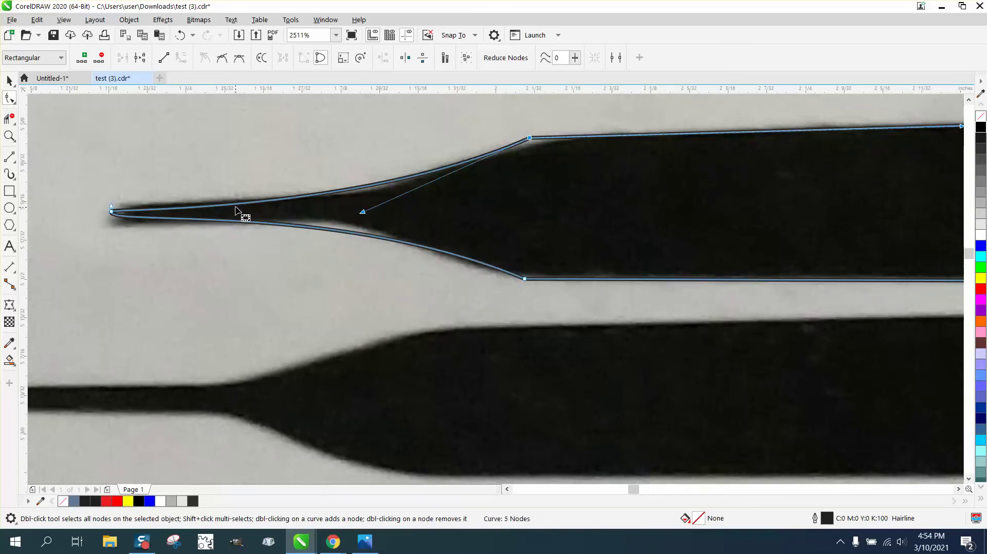
- Change the traced stripe's outline colour to white so that it stands out against the photo
click(10, 80)
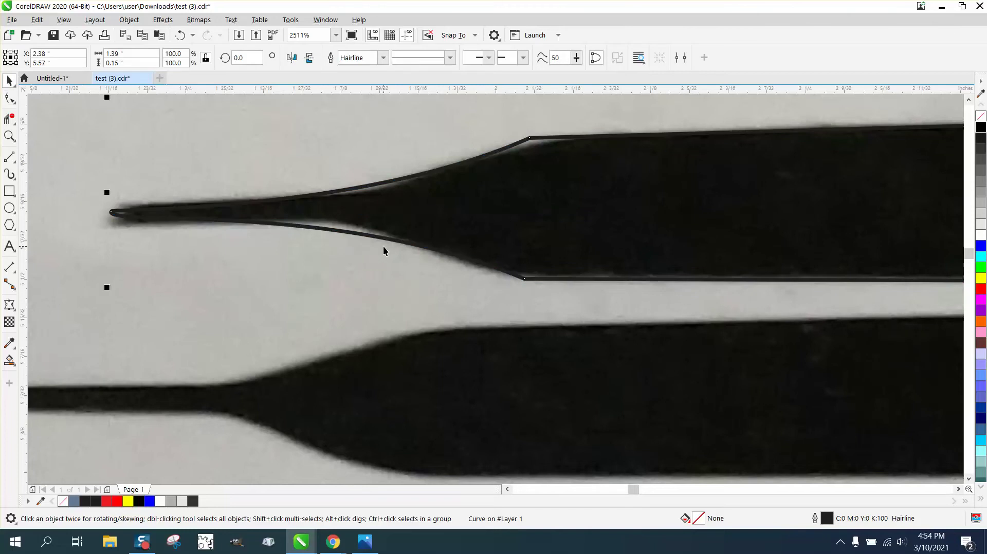
scroll(305, 204, down, 2)
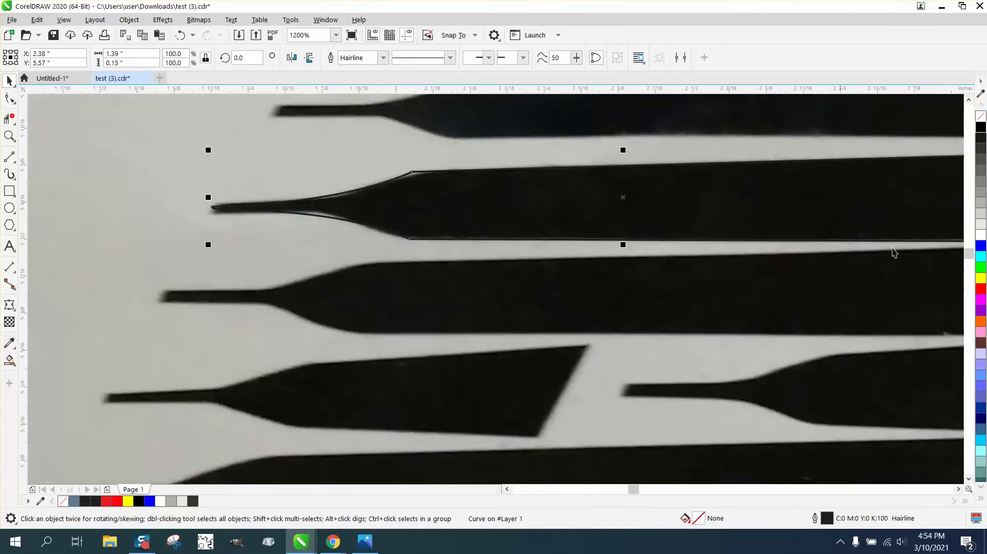
right_click(982, 236)
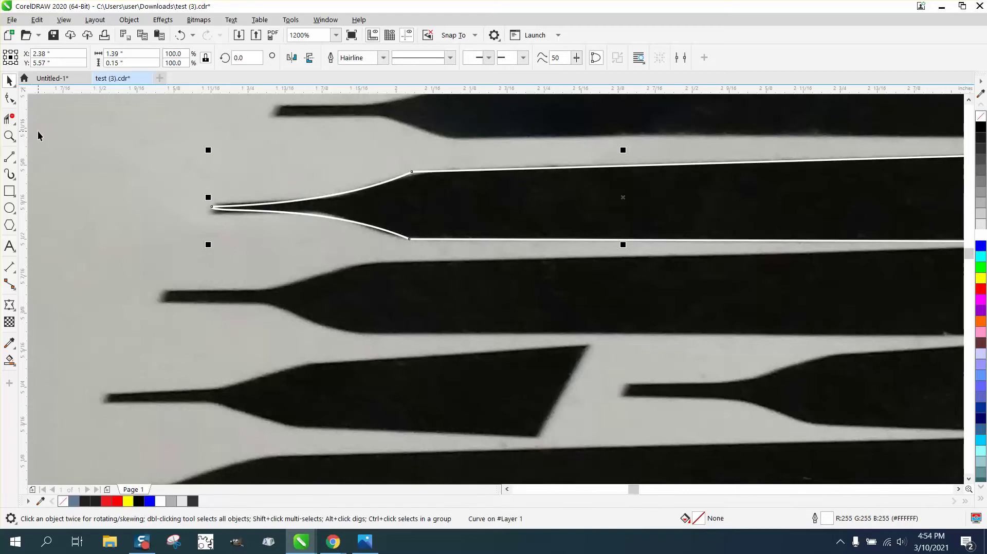
- Add a second node at the tail tip and separate the tip nodes to match the stripe's blunt end
click(9, 135)
drag(197, 198, 361, 257)
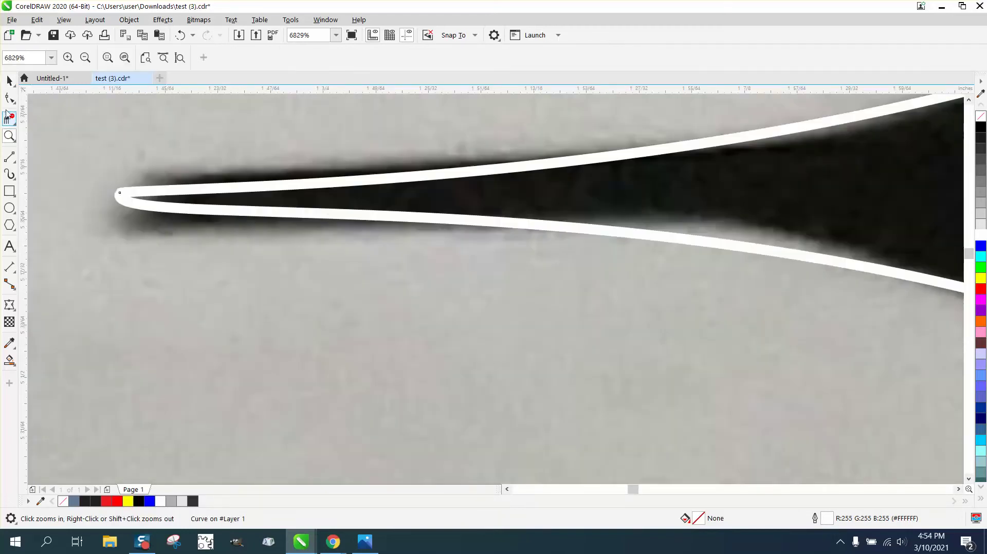
click(10, 97)
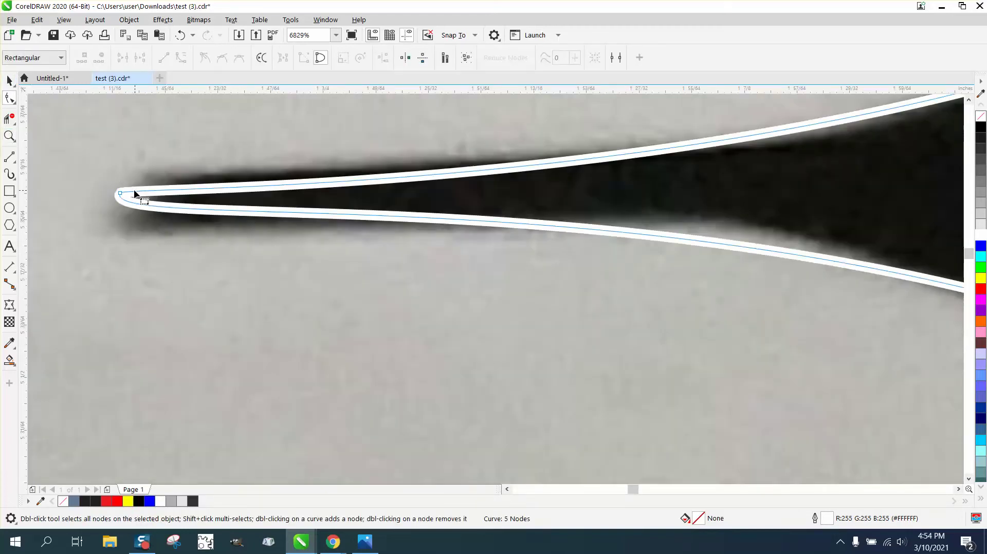
drag(133, 190, 114, 206)
scroll(317, 223, down, 2)
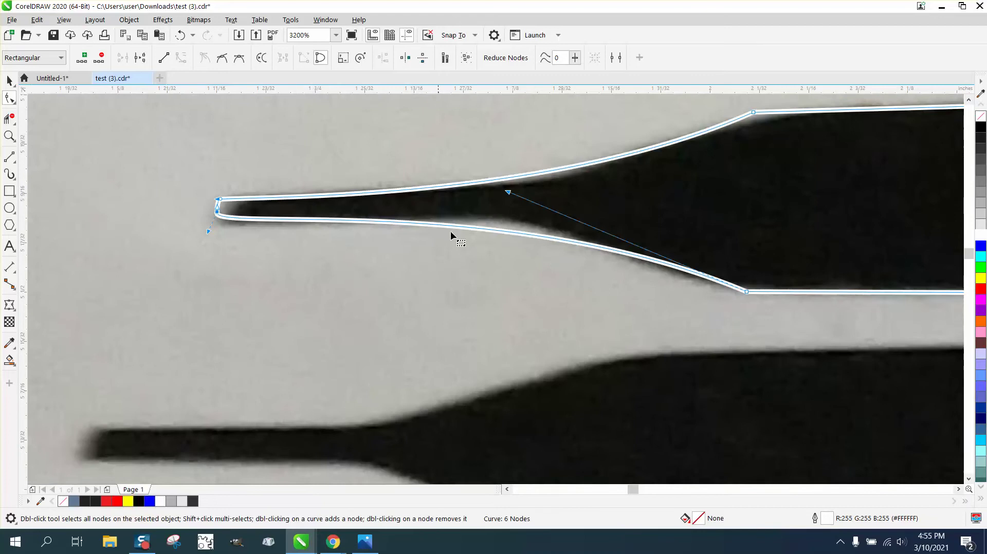
- Move the traced stripe off the photo into the blank space beside the striped P and set its outline colour to black
scroll(392, 214, down, 5)
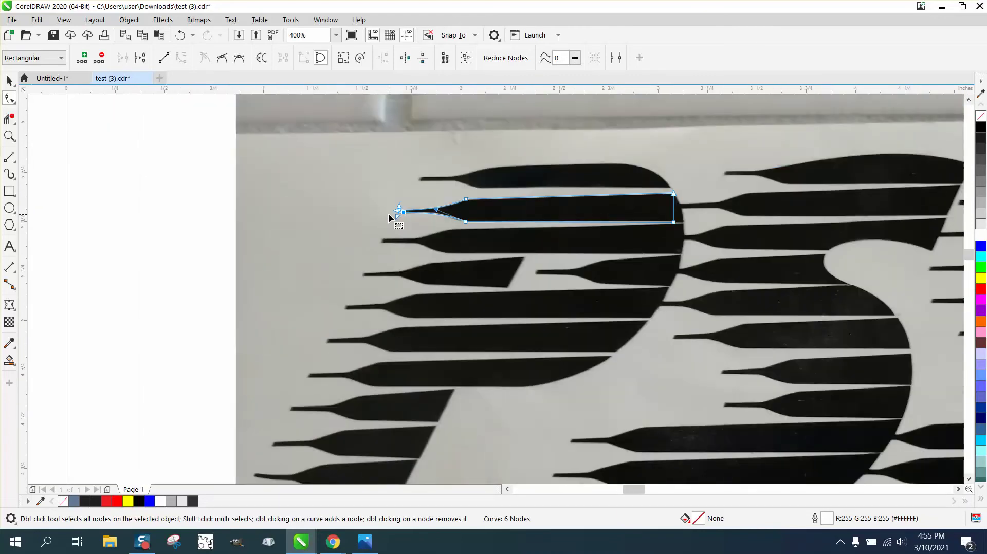
click(9, 80)
scroll(51, 103, down, 2)
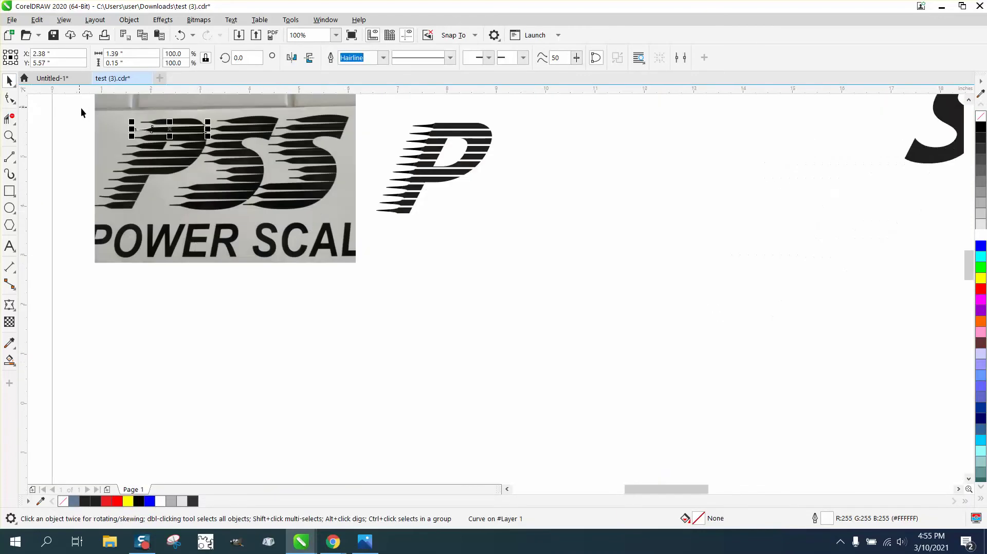
key(Right)
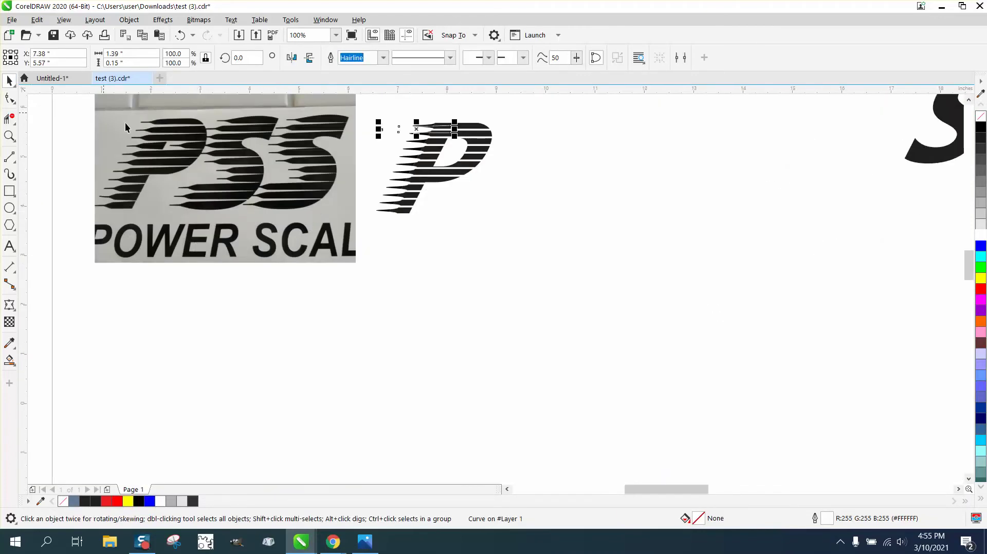
right_click(980, 128)
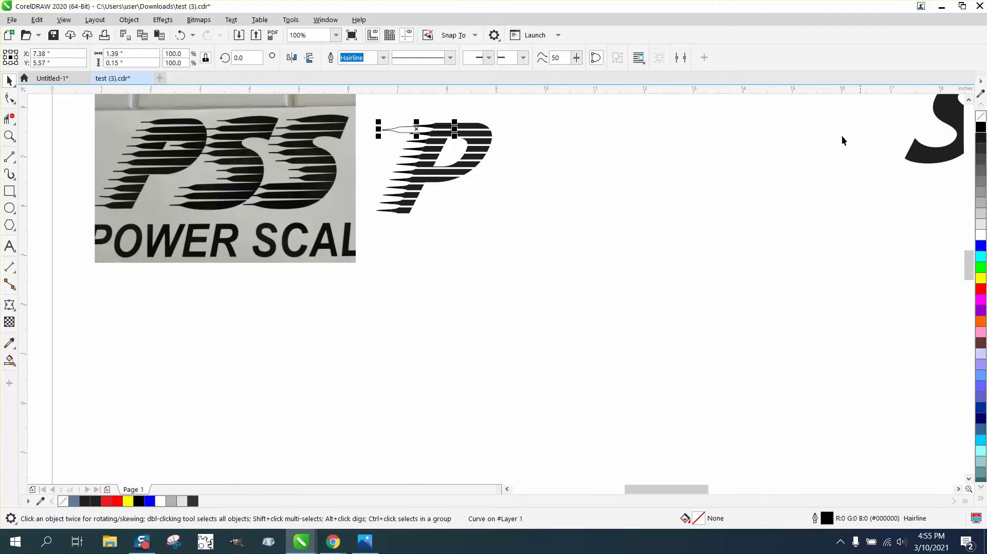
drag(419, 134, 555, 140)
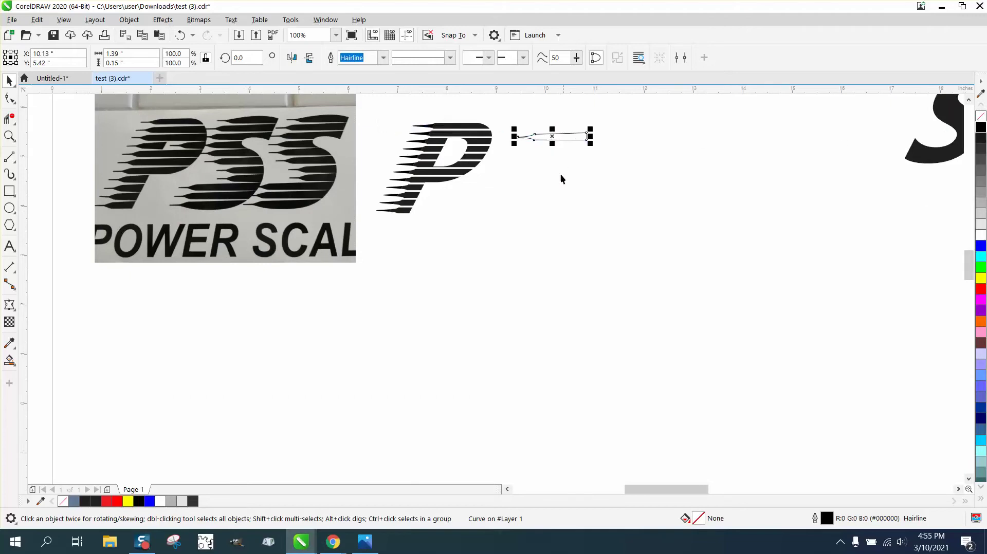
- Check the font of the existing letter S and add a new text letter P below the striped P
click(952, 152)
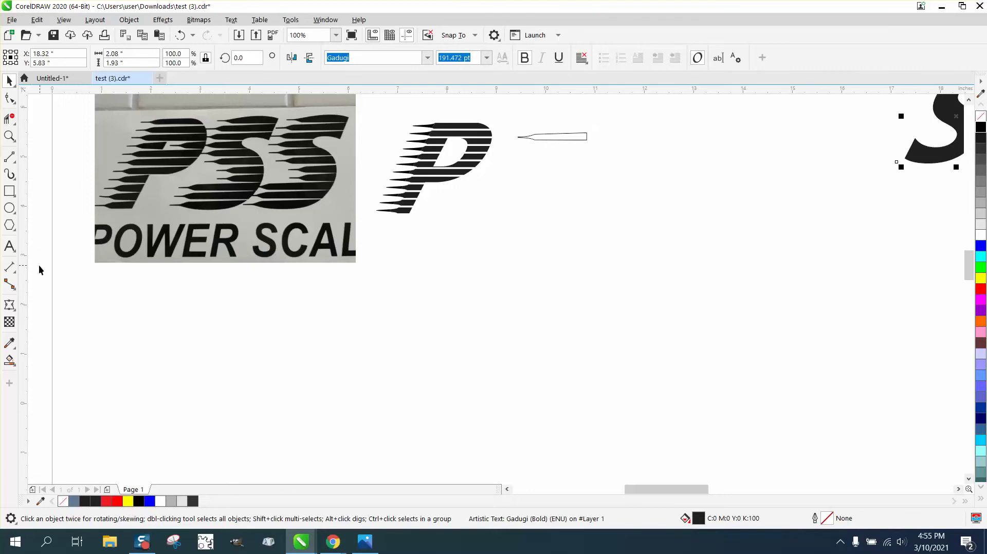
click(6, 248)
scroll(440, 270, up, 1)
click(439, 267)
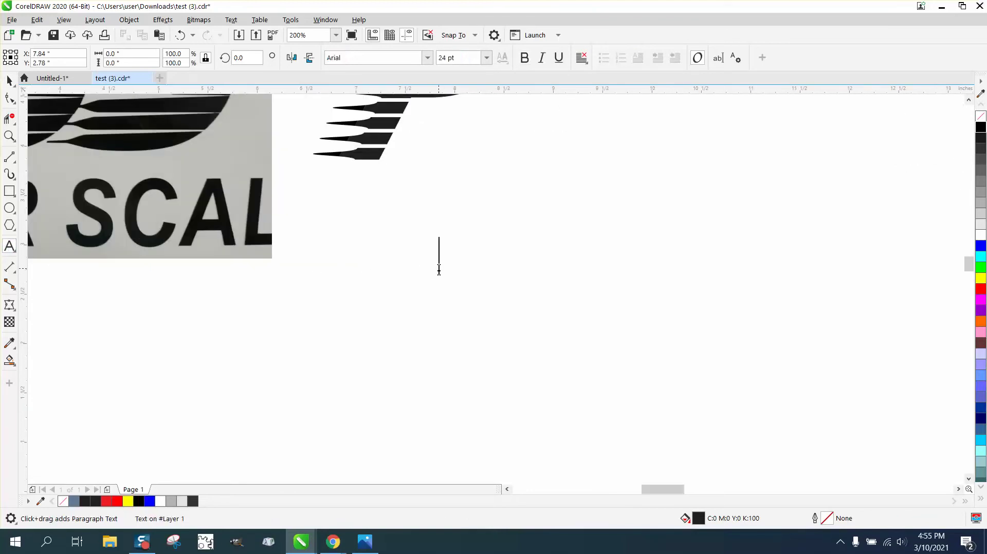
text(P)
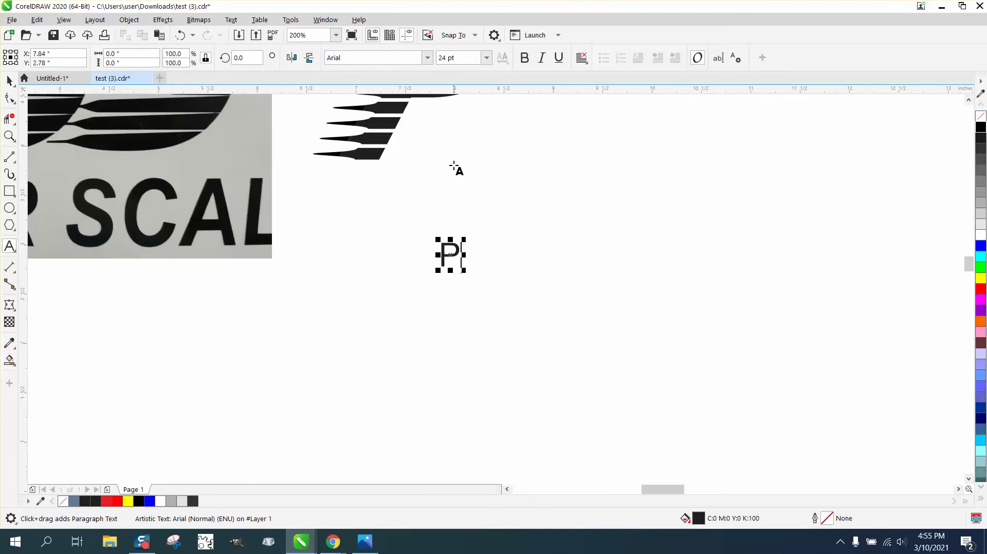
- Set the new letter P's font to Gadugi
click(428, 57)
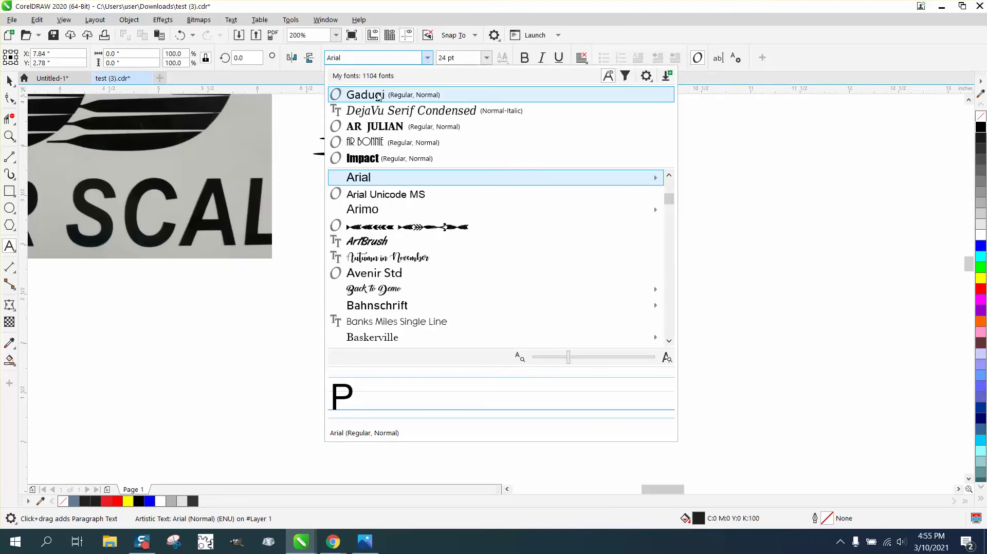
click(378, 97)
click(9, 82)
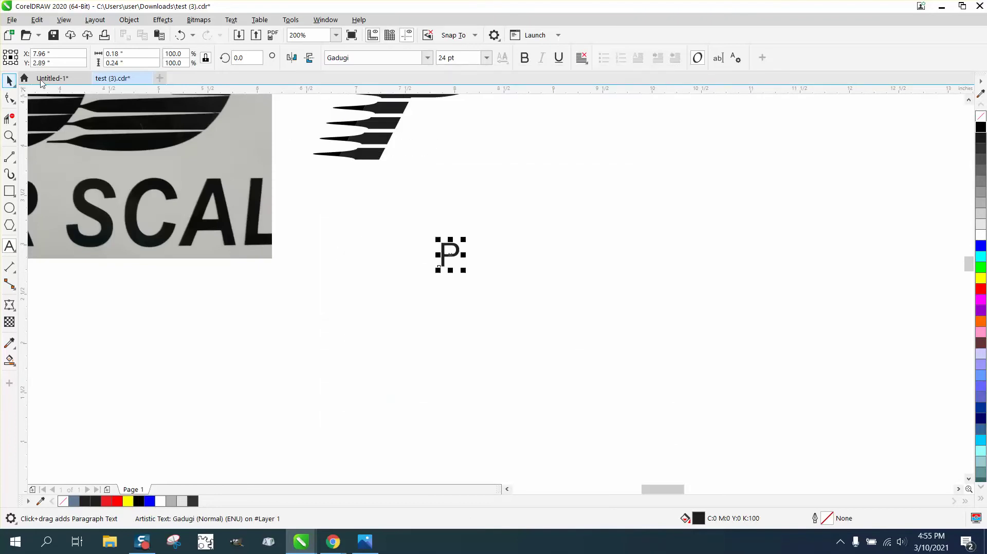
click(427, 57)
text(Arial)
key(Return)
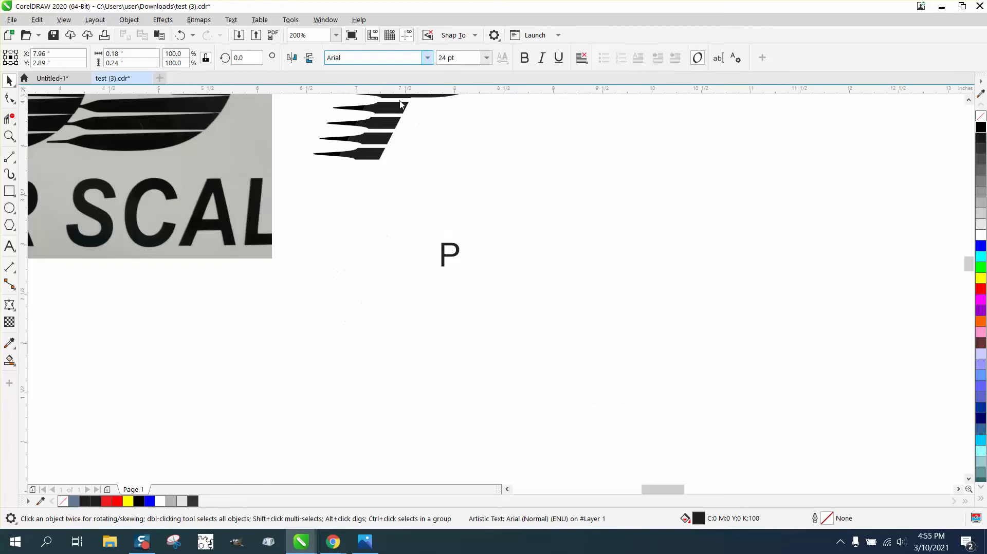
key(ctrl+z)
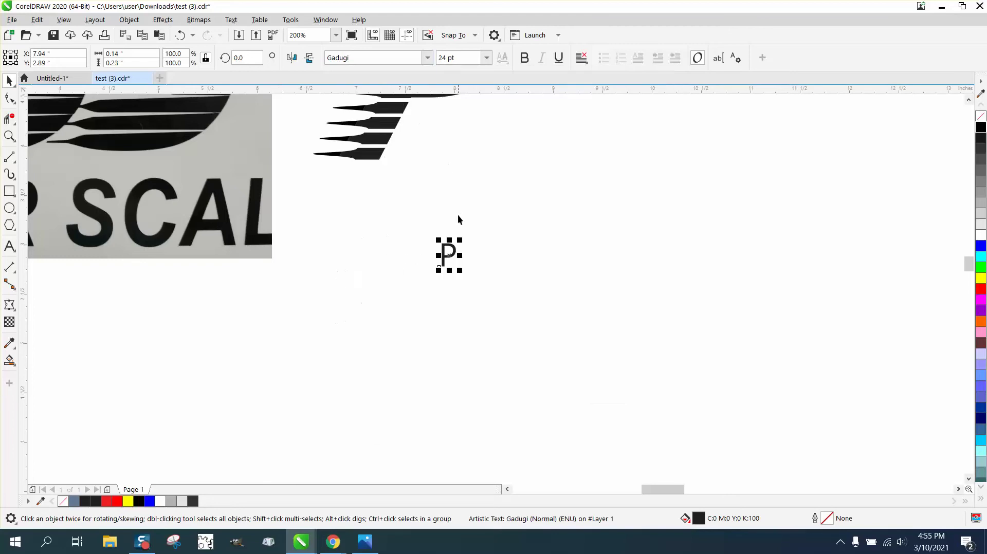
- Make the new letter P bold and skew its upper edge sideways so that it slants like the logo lettering
click(449, 254)
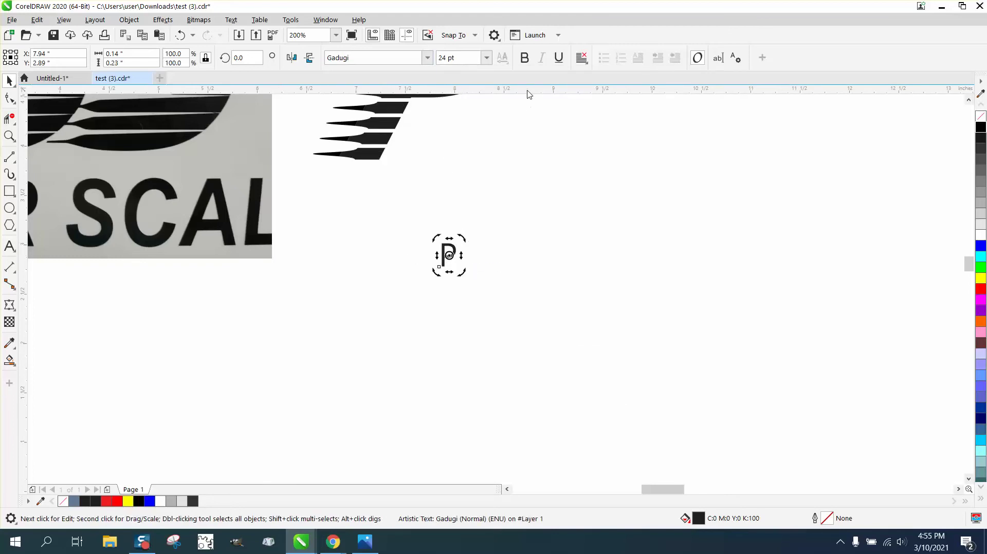
click(524, 58)
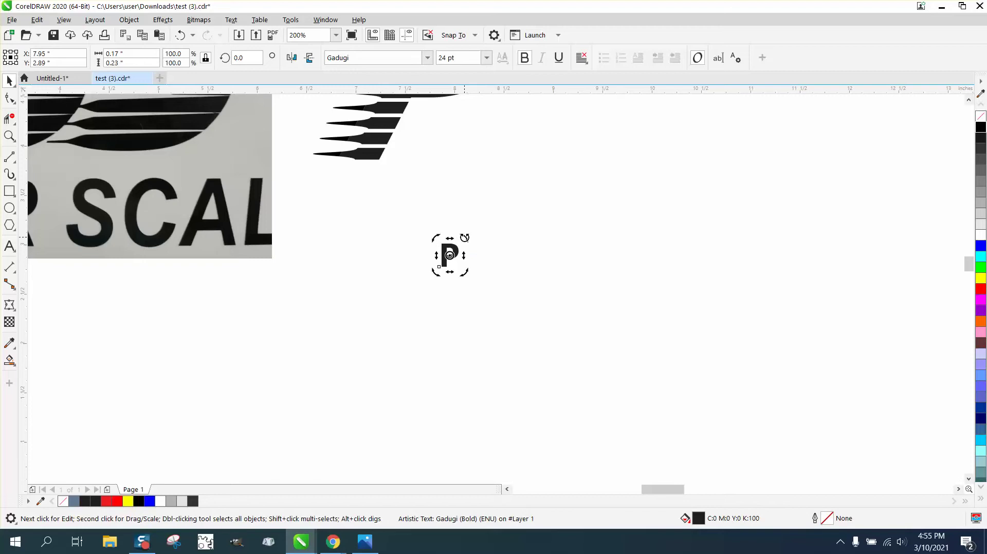
drag(450, 241, 457, 238)
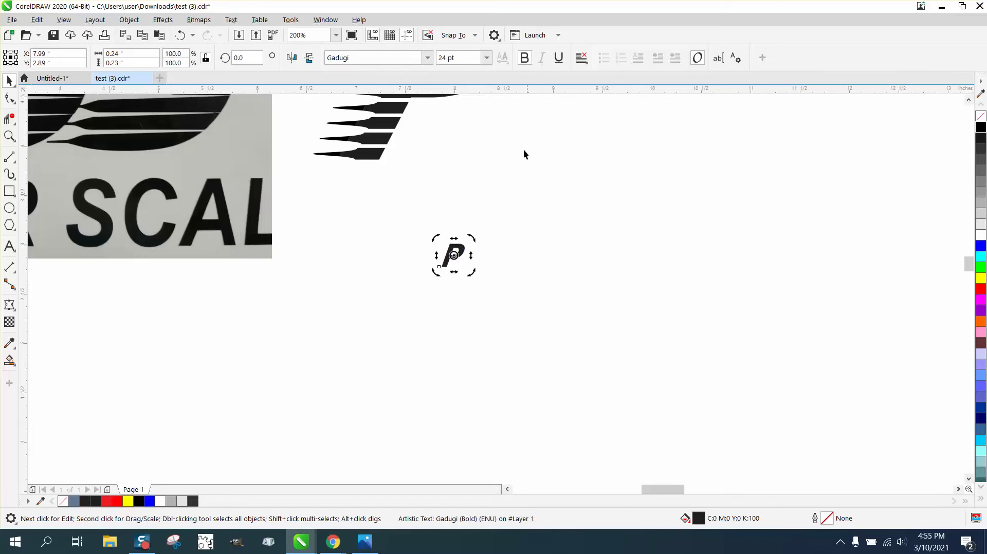
- Enlarge the slanted letter P proportionally to about 4.16 by 3.96 inches
scroll(511, 178, down, 2)
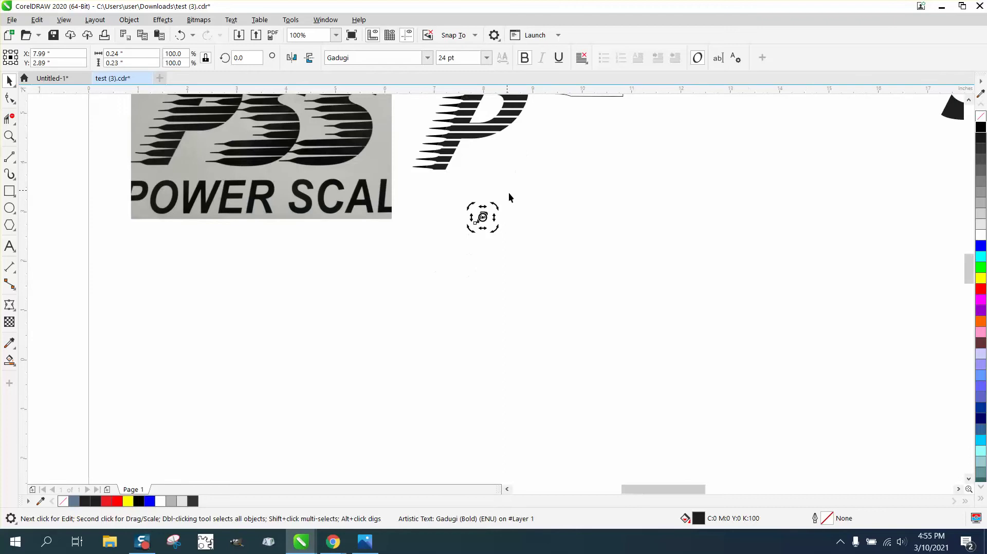
click(485, 226)
drag(495, 230, 688, 413)
scroll(556, 300, down, 2)
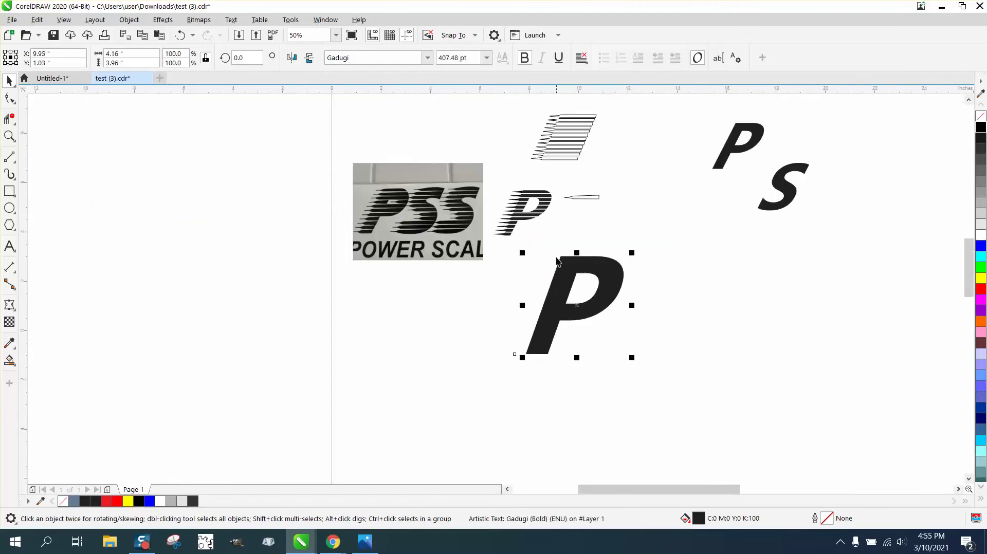
- Scale the large P down and move it up to sit just below the traced stripe
click(579, 198)
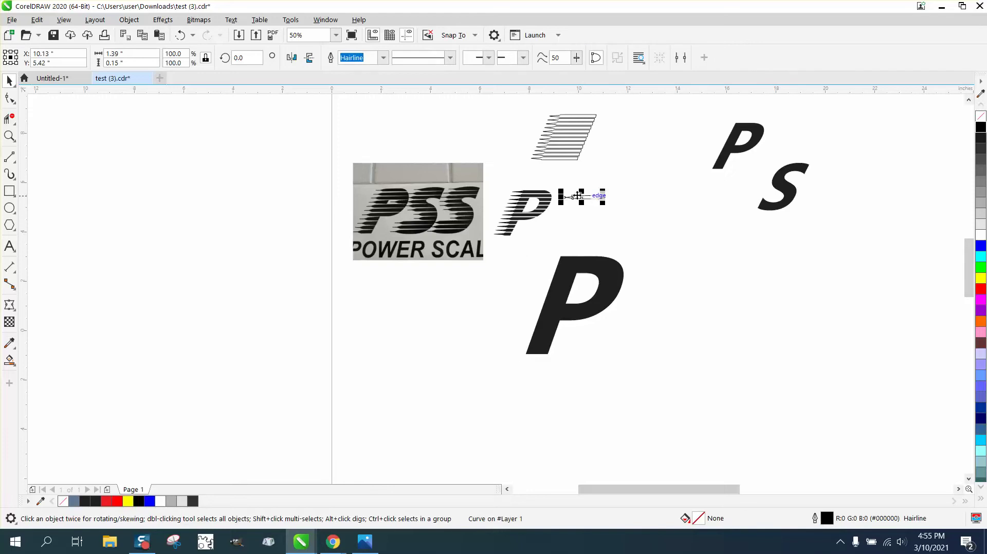
click(610, 273)
drag(630, 255, 603, 281)
drag(563, 313, 583, 252)
- Move the traced stripe onto the top of the solid P and stretch it to about 2.31 inches wide, past the bowl
click(588, 198)
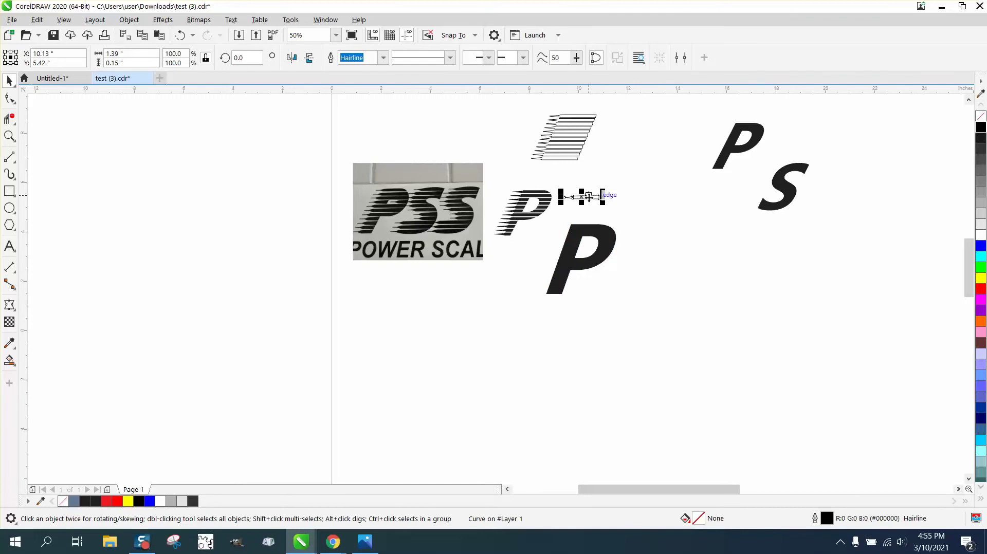
click(10, 137)
drag(738, 315, 483, 180)
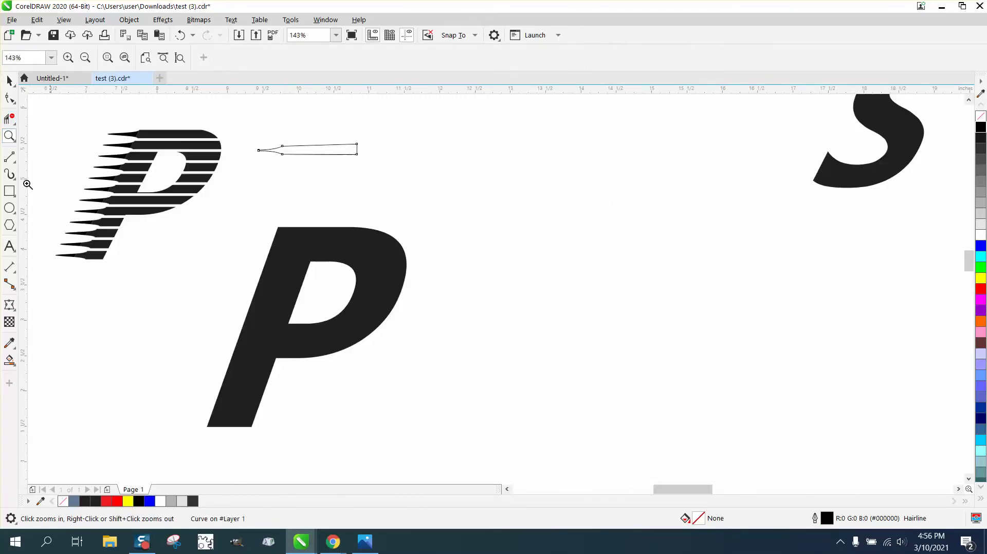
click(9, 81)
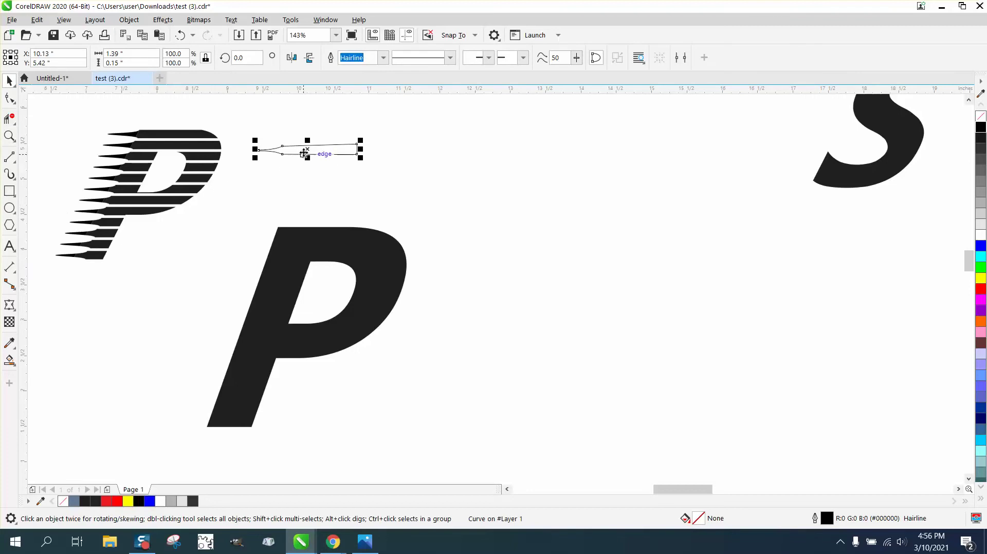
drag(304, 152, 432, 234)
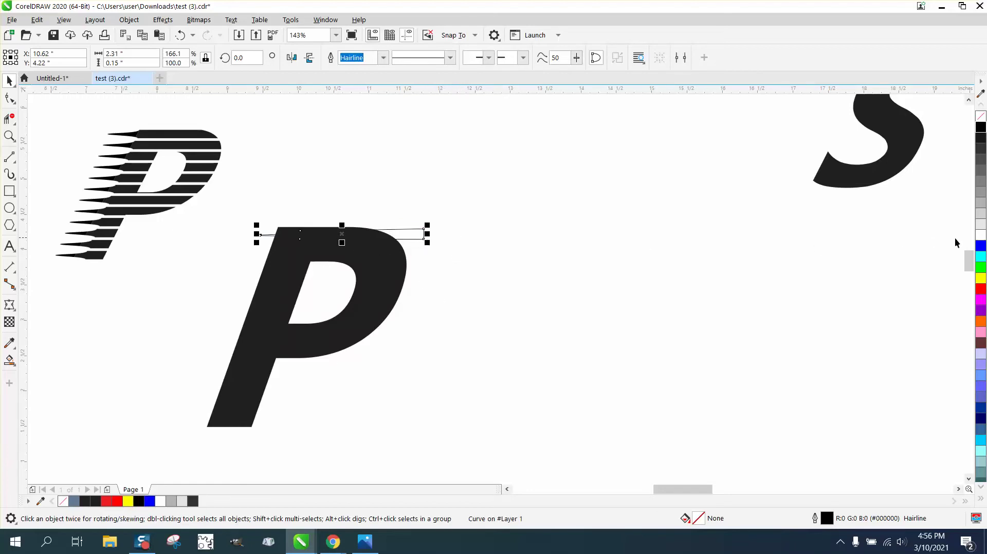
- Give the stripe a white outline and a white fill, and bring it in front of the solid P
right_click(979, 236)
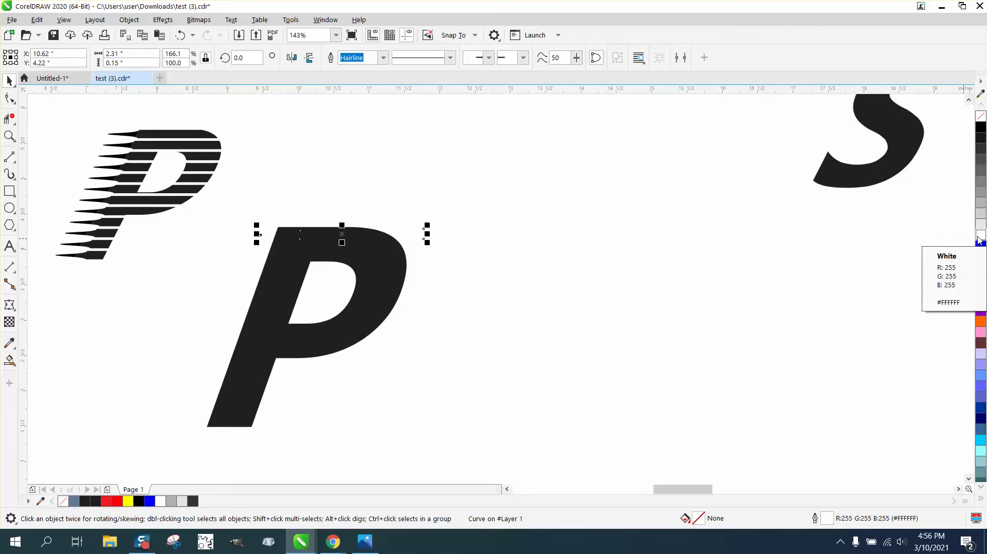
click(980, 236)
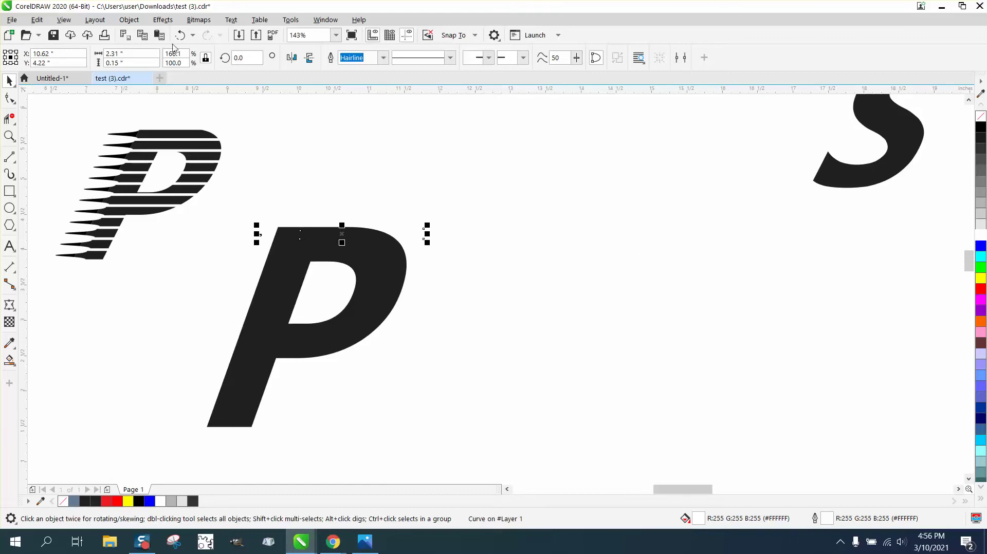
click(129, 20)
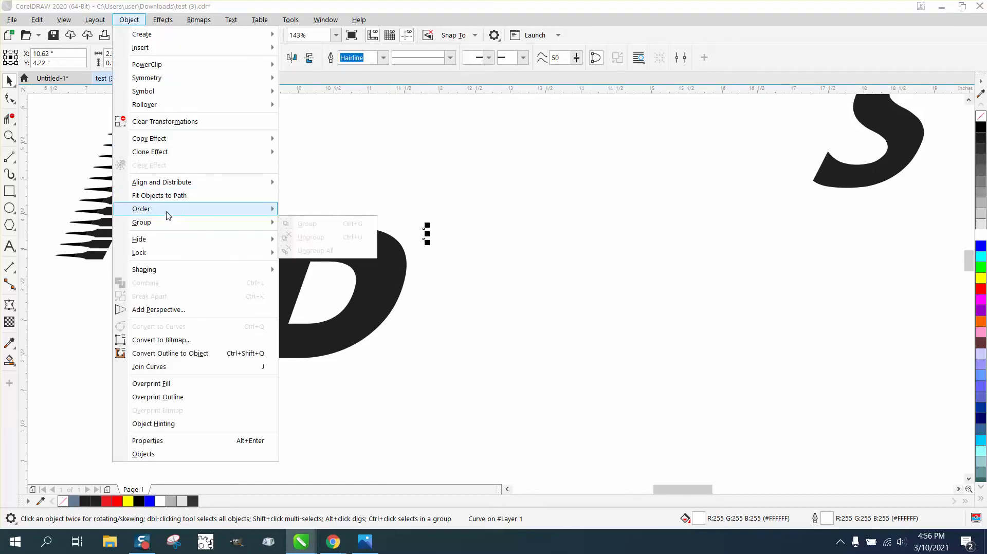
click(316, 222)
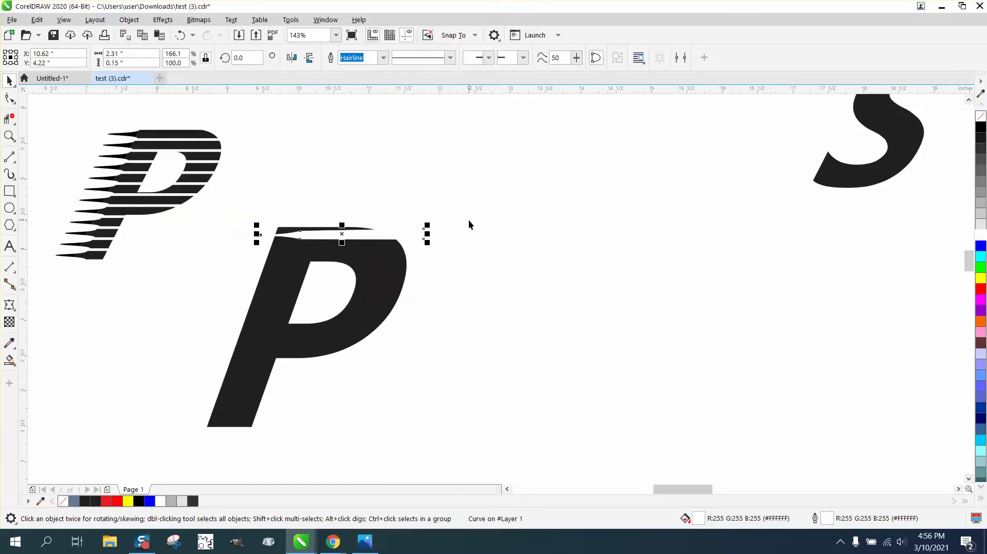
- Remove the stripe's fill and set its white outline width to 2.0 pt
click(982, 119)
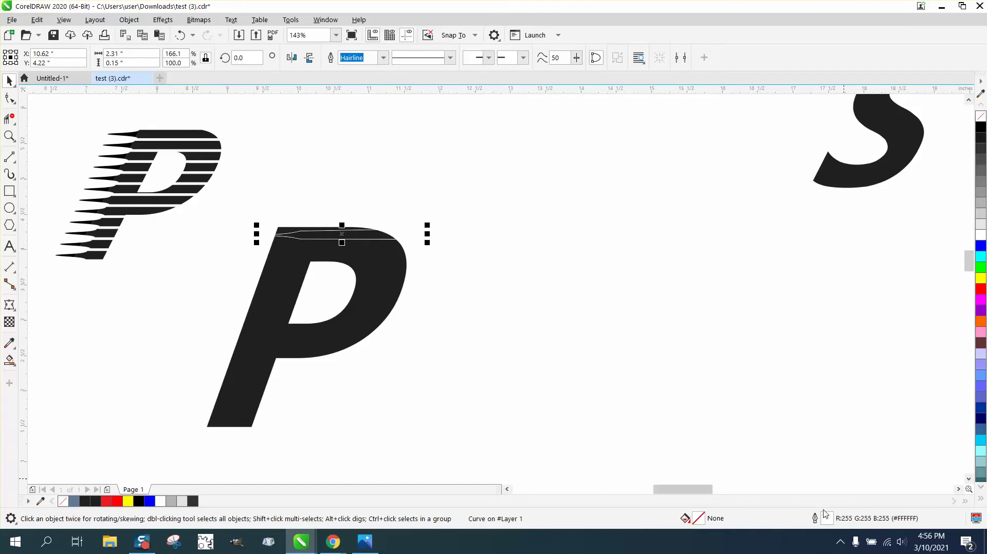
double_click(827, 519)
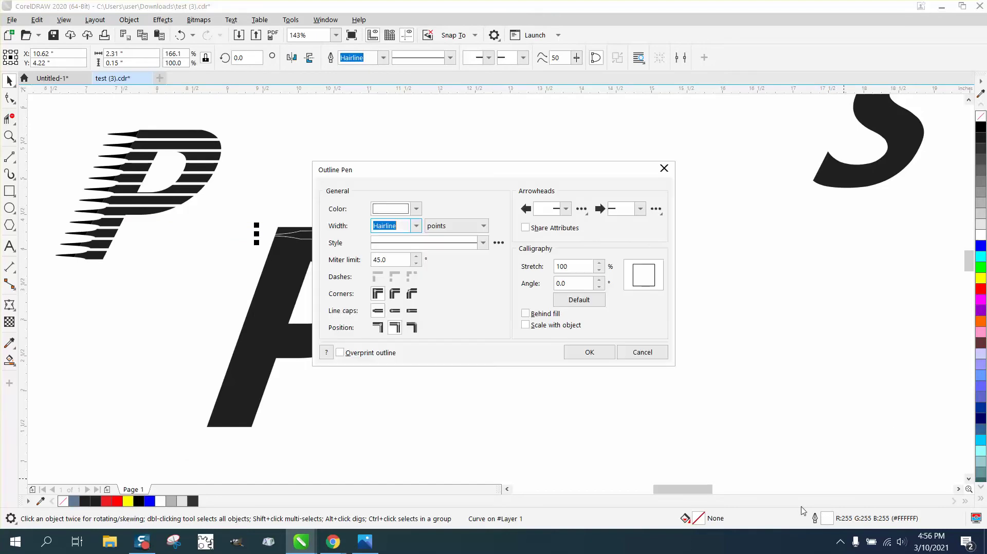
click(416, 225)
click(384, 308)
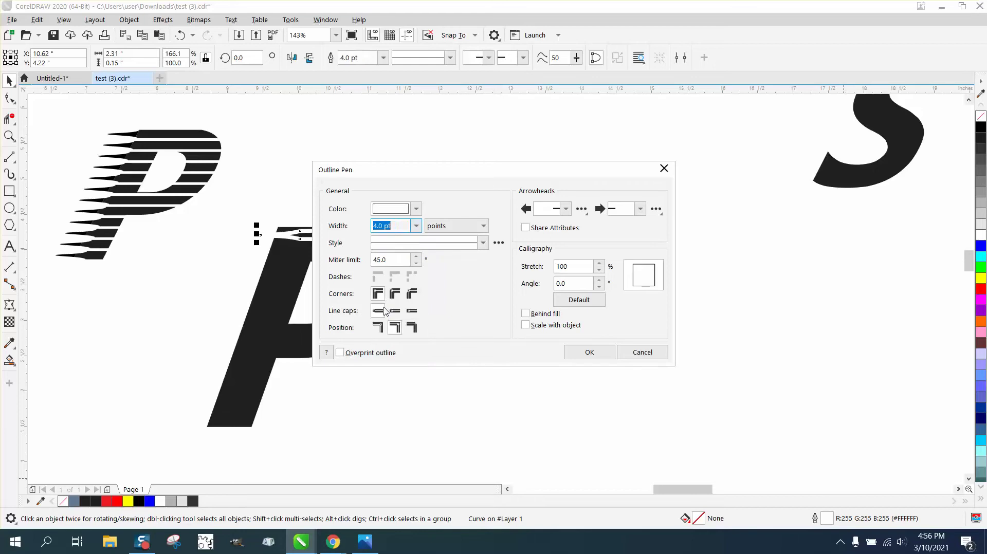
click(416, 226)
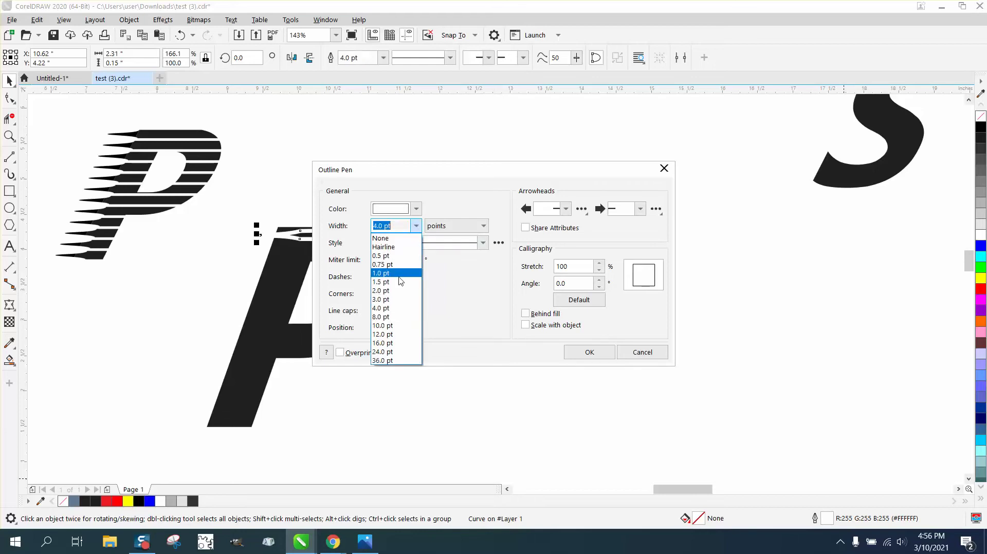
click(382, 290)
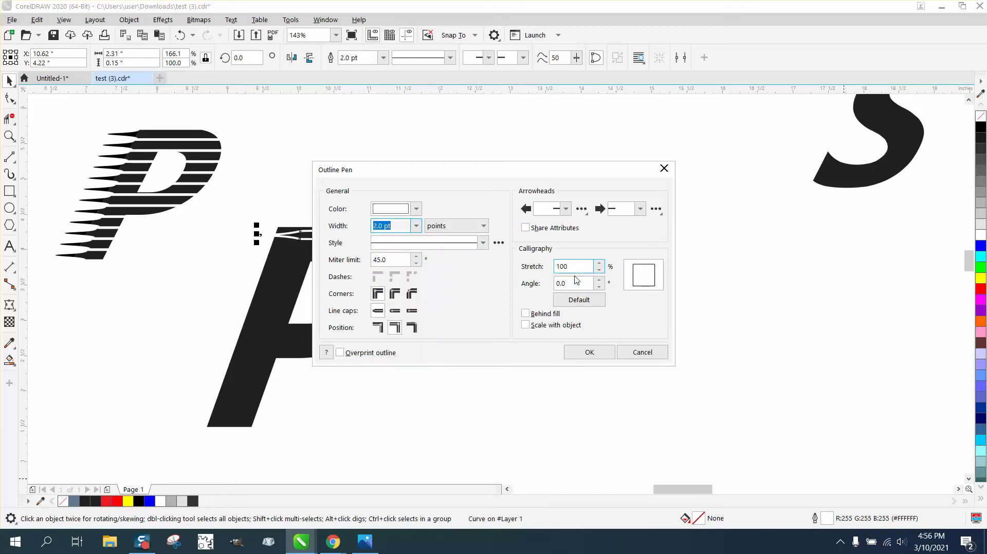
click(590, 352)
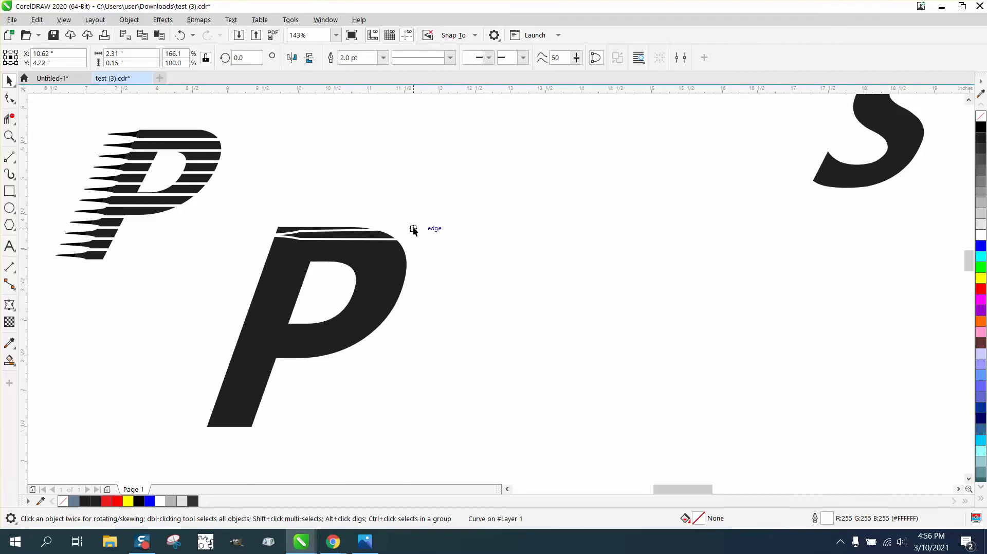
- Shift the stripe outward past the P's stem, widen it to about 2.69 inches, and place a copy directly beneath it
drag(385, 238, 360, 241)
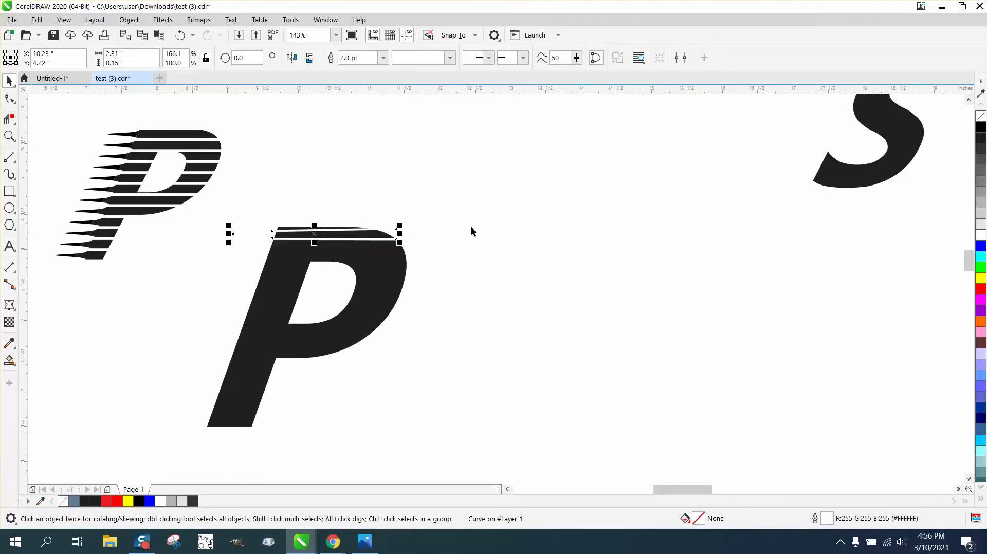
drag(400, 235, 426, 236)
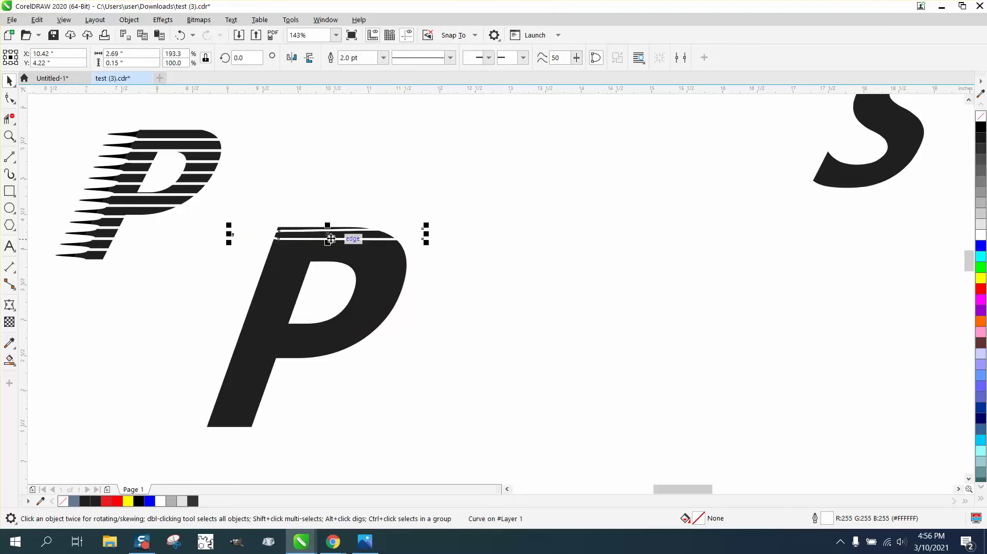
drag(330, 238, 327, 252)
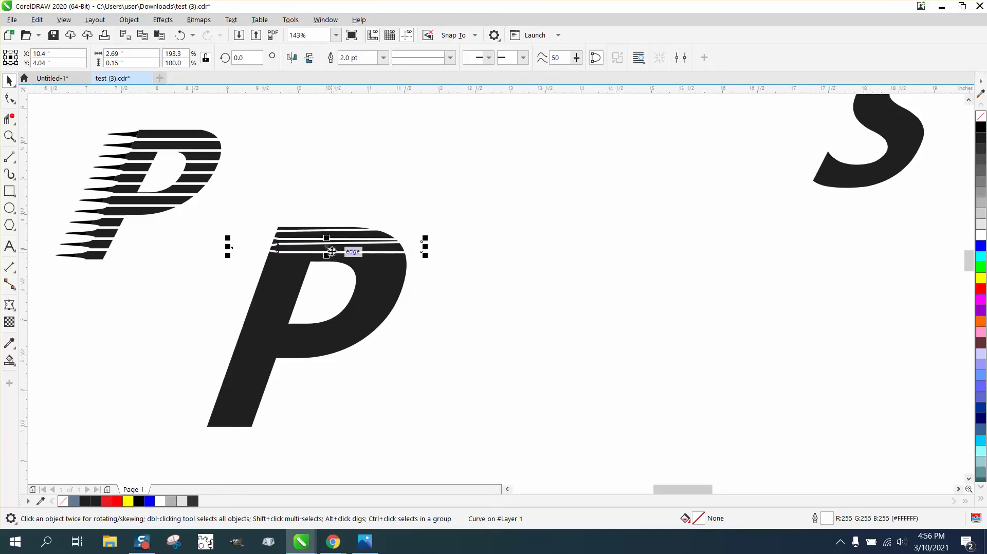
- Repeat the stripe duplication down the P until copies cover the bowl and the whole stem to its foot
key(ctrl+r)
key(ctrl+r)
key(ctrl+r)
key(ctrl+r)
key(ctrl+r)
key(ctrl+r)
key(ctrl+r)
key(ctrl+r)
key(ctrl+r)
key(ctrl+r)
key(ctrl+r)
key(ctrl+r)
key(ctrl+r)
key(ctrl+r)
key(ctrl+r)
key(ctrl+r)
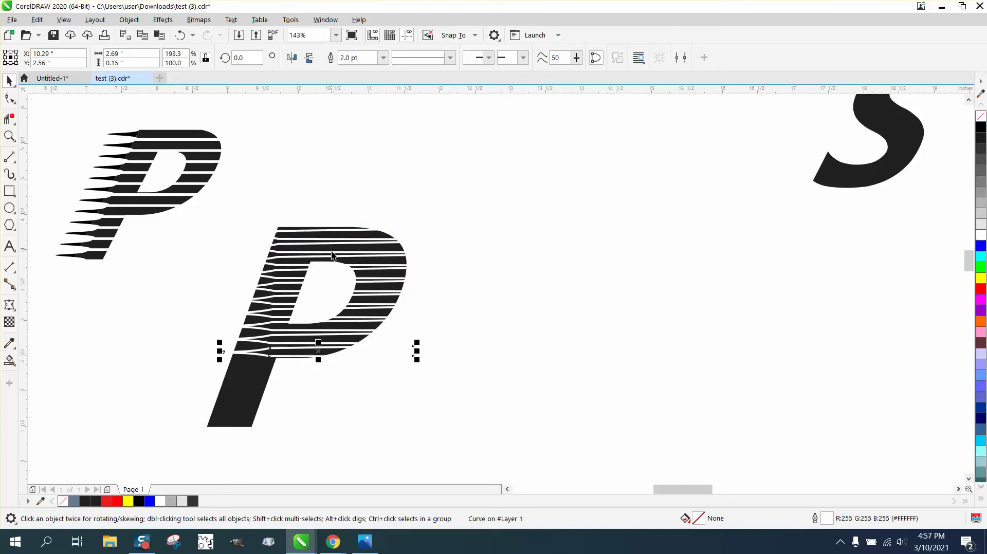
key(ctrl+r)
key(ctrl+r)
key(ctrl+r)
key(ctrl+r)
key(ctrl+r)
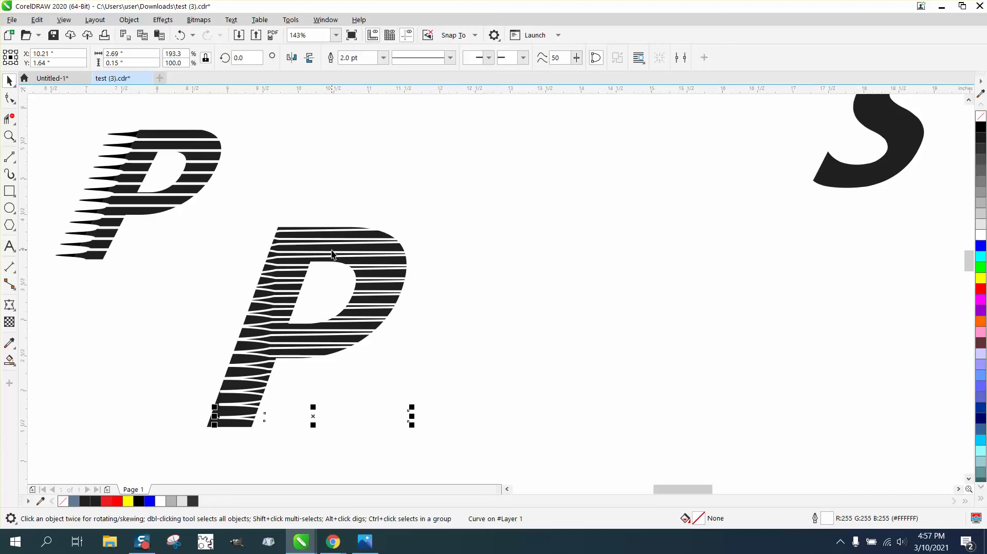
- Set the nudge distance to 2 inches and move the solid P 4 inches right, clear of the white stripes
click(544, 251)
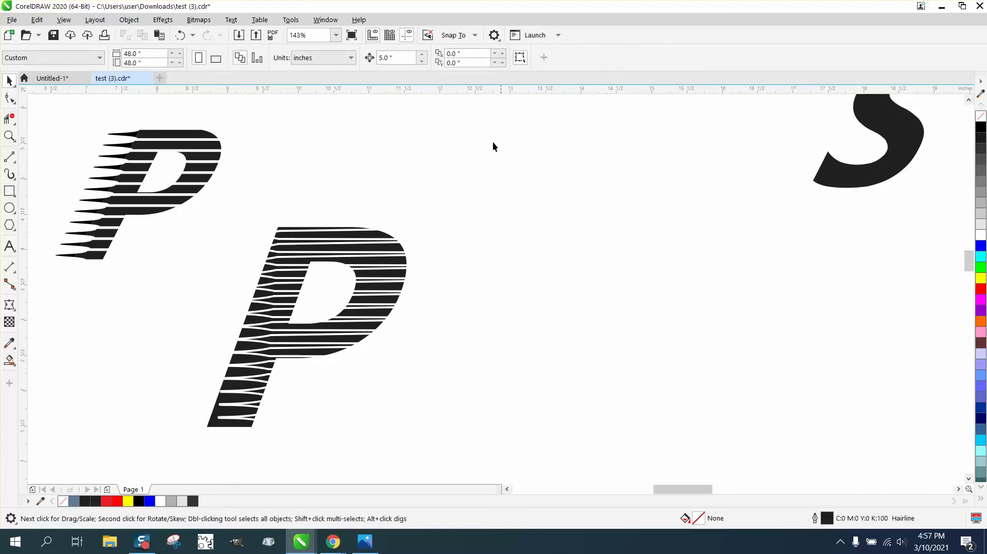
click(378, 58)
text(2)
key(Return)
click(208, 423)
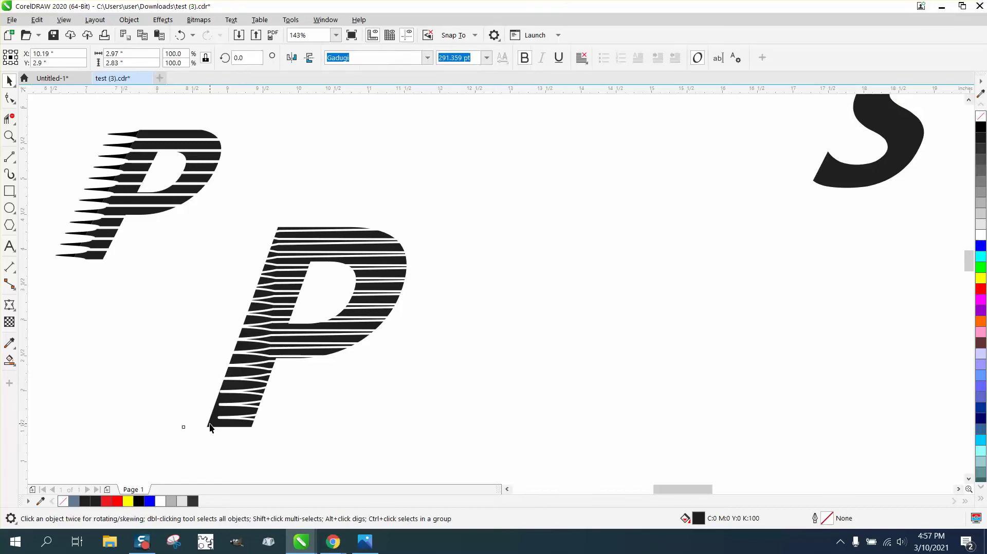
key(Right)
key(Right)
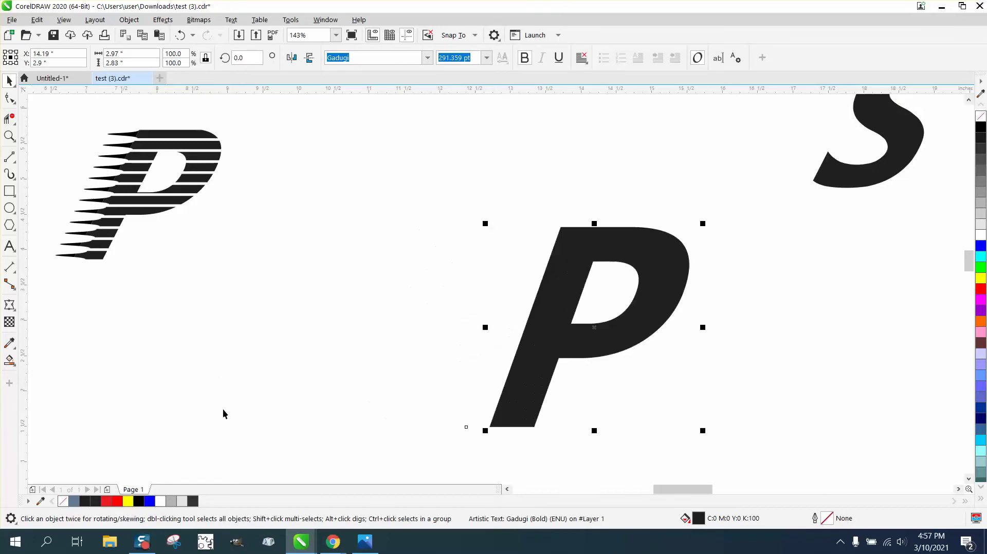
- Select all fifteen white stripes and change their outline colour to black
drag(230, 182, 356, 416)
drag(451, 462, 453, 464)
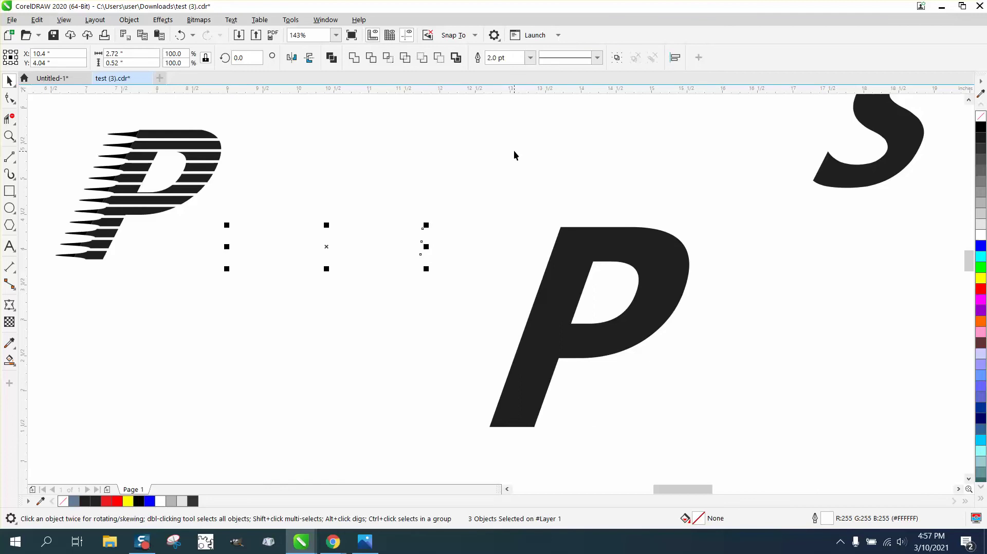
mouse_move(514, 154)
mouse_down()
mouse_move(381, 463)
mouse_move(120, 463)
mouse_up()
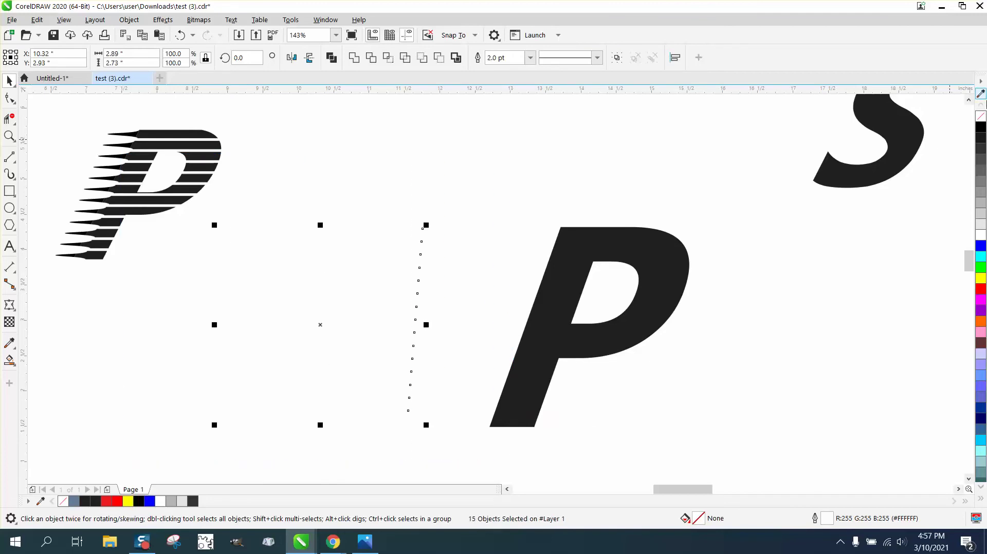
right_click(981, 130)
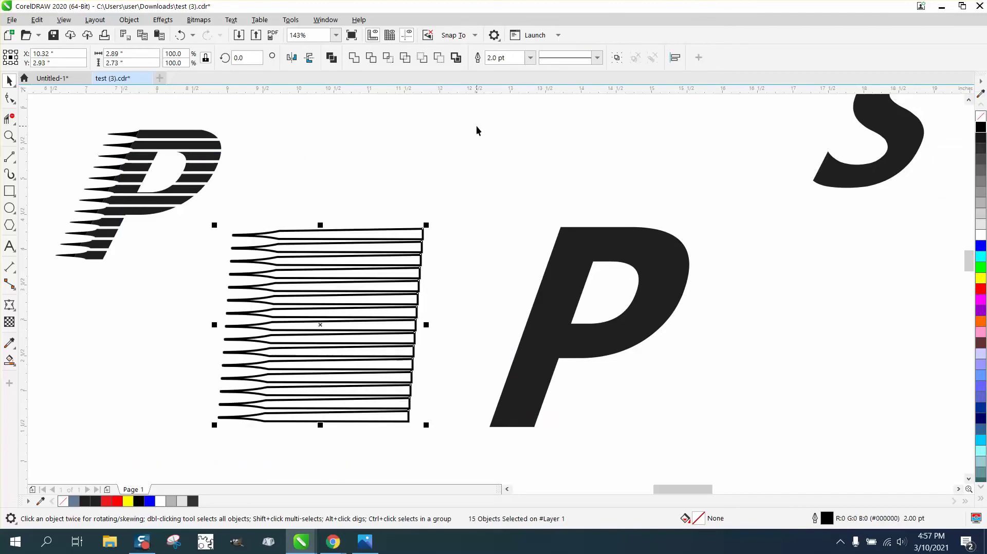
- Group the fifteen stripes and skew the group to the right to match the P's slant
key(ctrl+g)
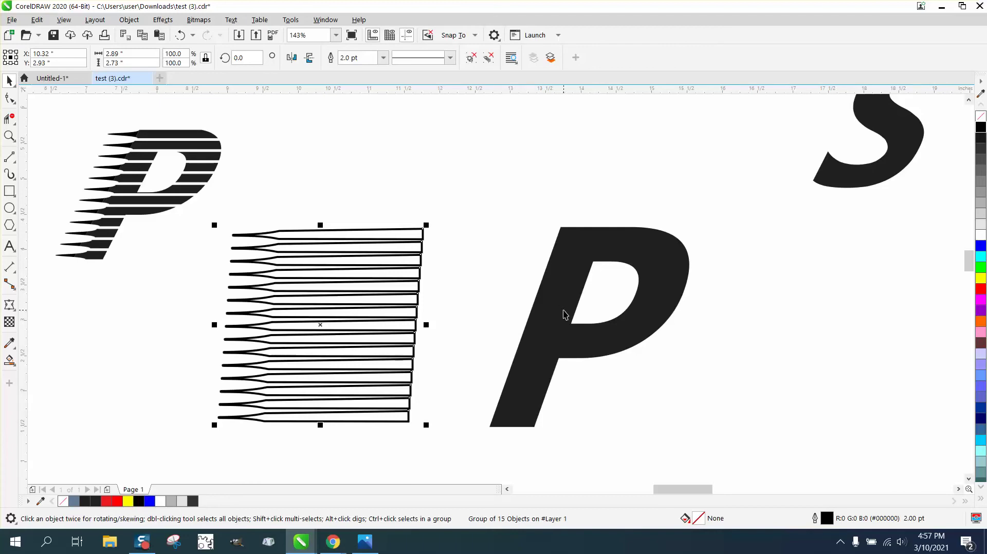
click(400, 297)
drag(321, 224, 378, 225)
- Try moving the solid P 4 inches left over the slanted stripes, and undo the move
click(547, 294)
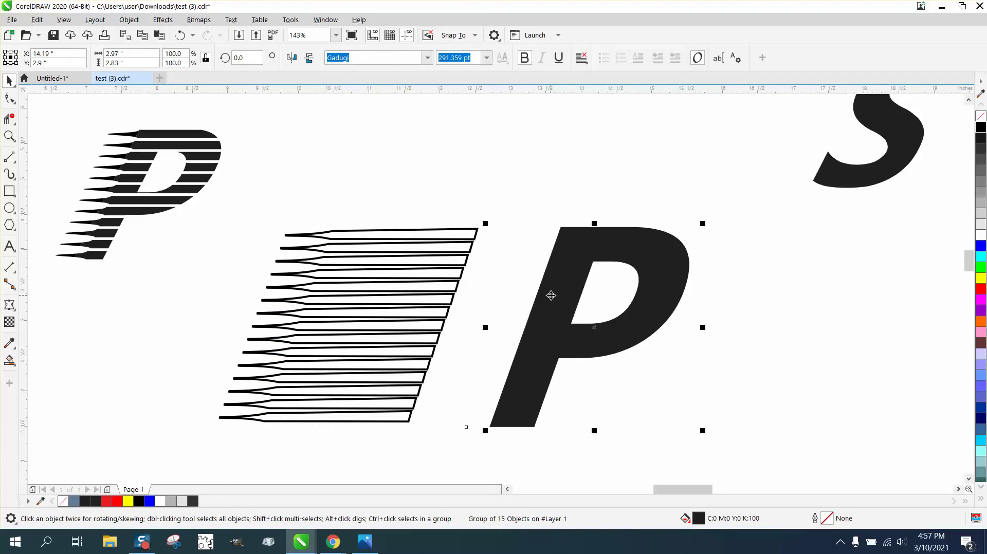
key(Left)
key(Left)
key(Left)
key(Left)
key(Left)
key(Left)
key(Left)
key(Left)
key(Left)
key(Left)
key(Left)
key(Left)
key(Left)
key(Left)
key(Left)
key(Left)
key(Left)
key(Left)
key(Left)
key(Left)
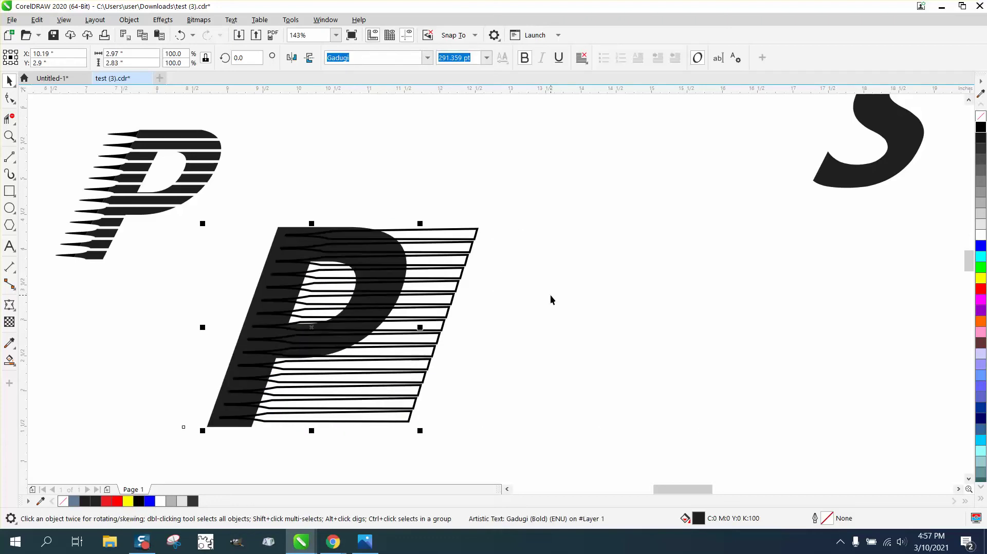
key(ctrl+z)
- Place the solid P close beside the slanted stripe group and give the group a white outline
drag(503, 327, 594, 337)
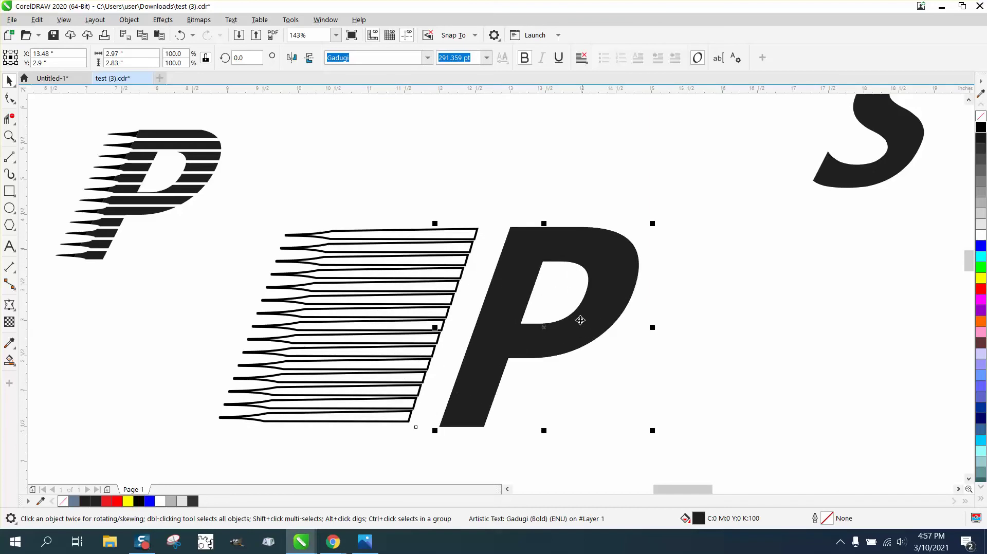
drag(455, 246, 452, 243)
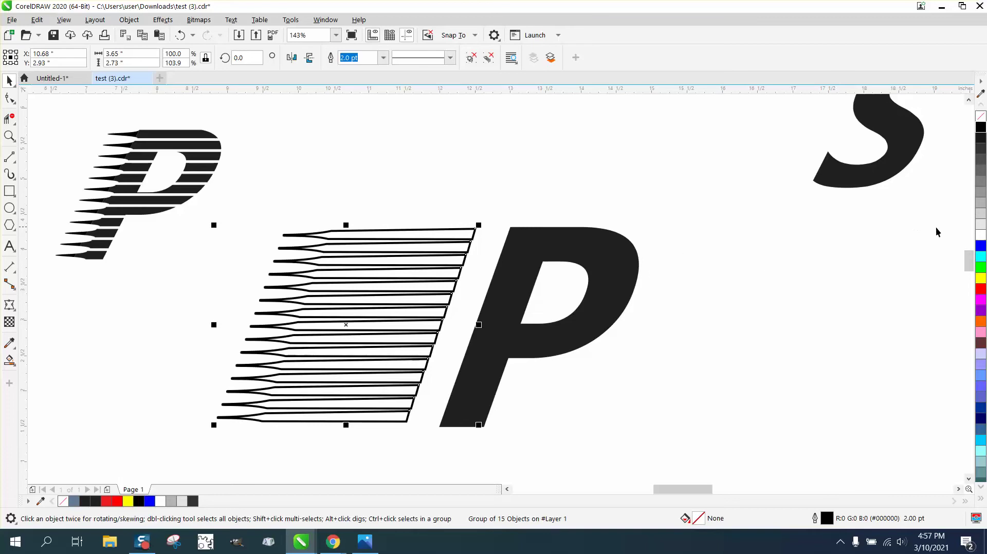
right_click(982, 236)
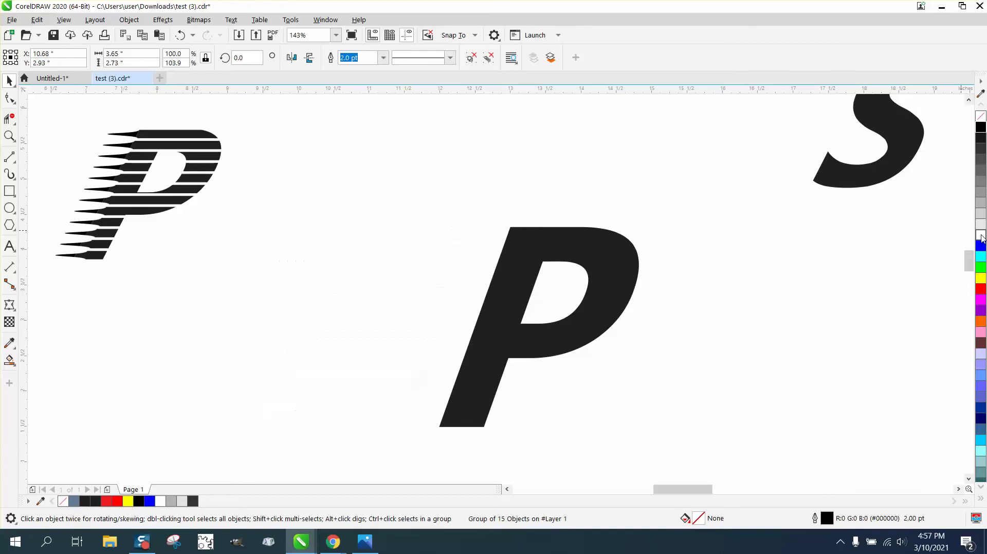
- Move the solid P 2 inches left and about another 0.54 inches, so it lies beneath the white stripes
click(584, 258)
key(Left)
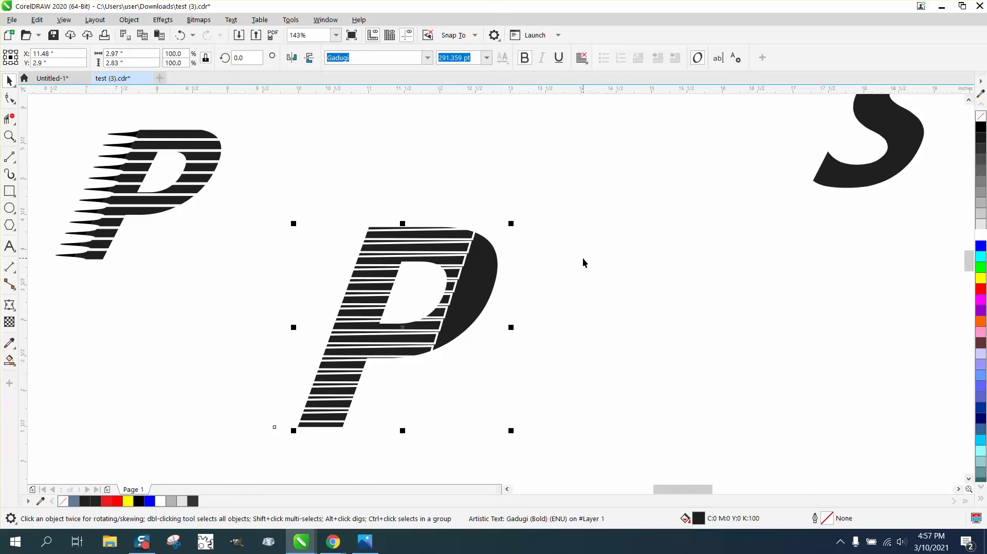
drag(492, 300, 453, 302)
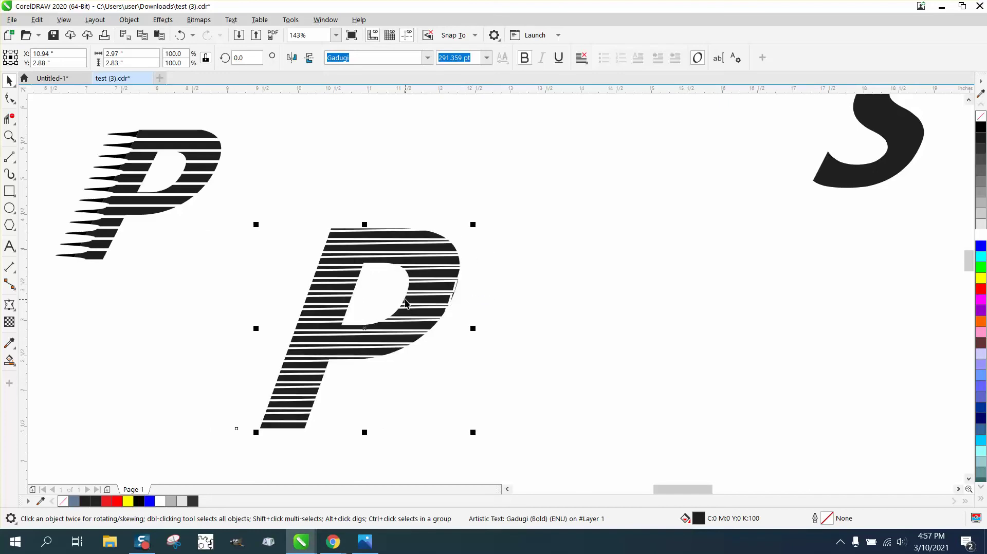
- Set the nudge distance to 0.01 inch and nudge the P 0.05 inch left to fit within the stripes' ends
click(630, 215)
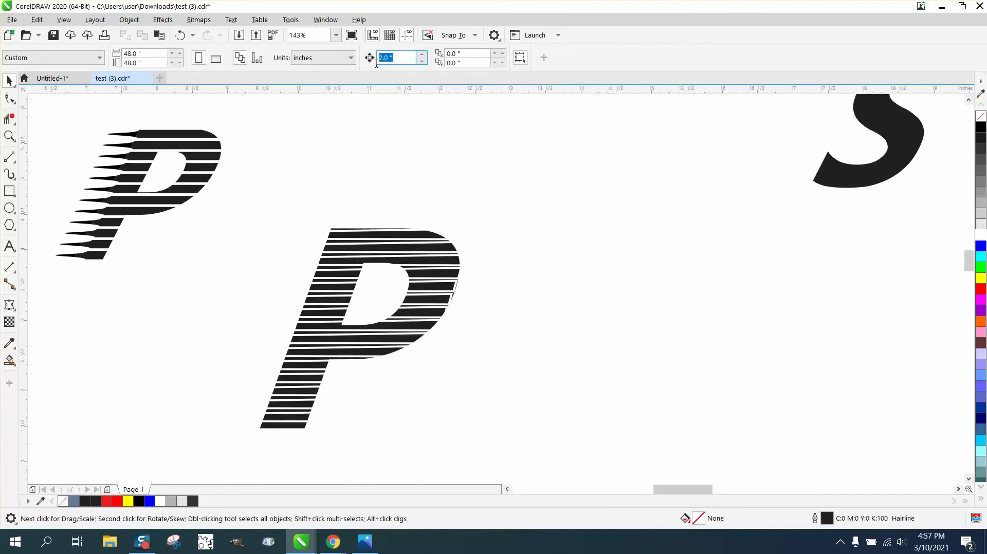
text(.01)
click(289, 428)
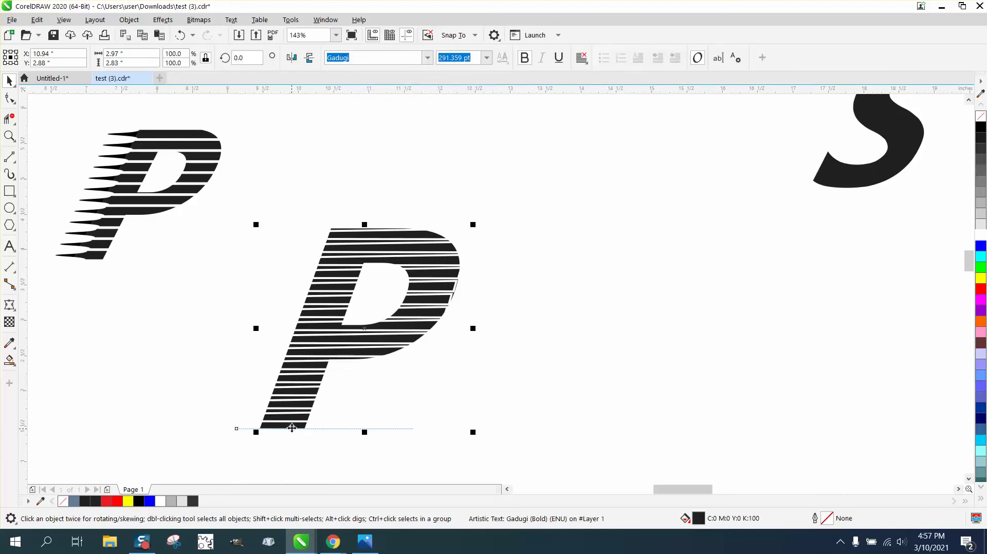
key(Left)
key(Left)
key(Left)
key(Left)
key(Left)
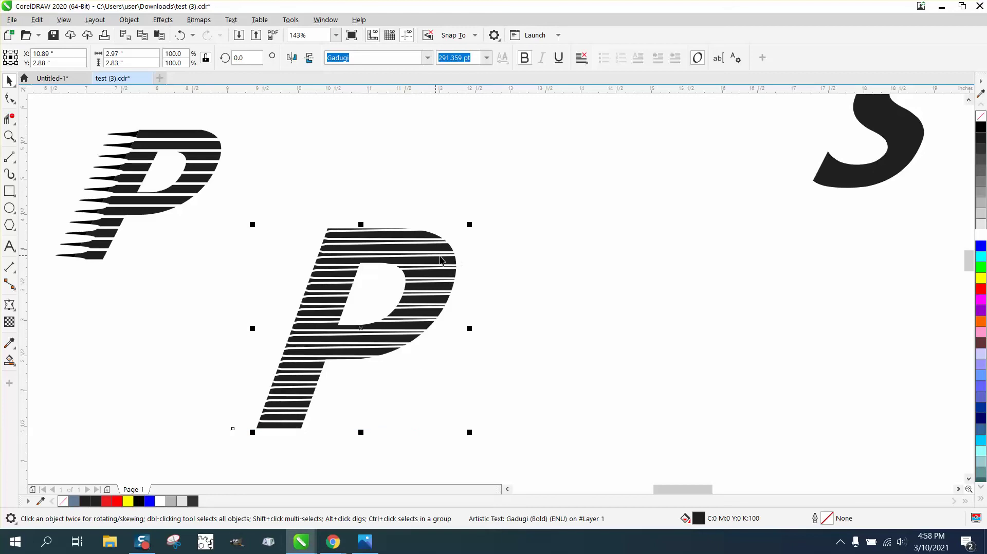
drag(232, 202, 421, 370)
drag(575, 453, 589, 433)
drag(235, 194, 598, 477)
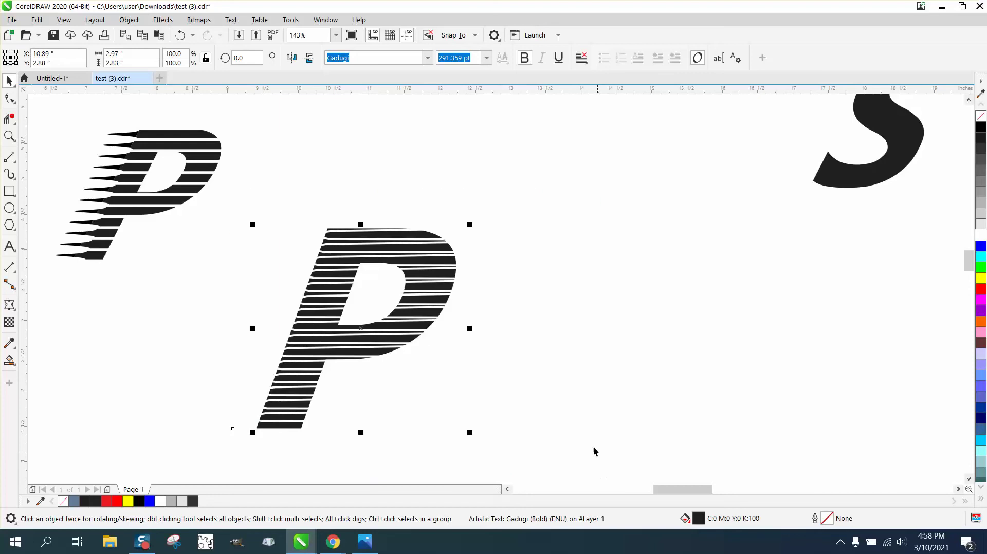
click(425, 208)
click(431, 239)
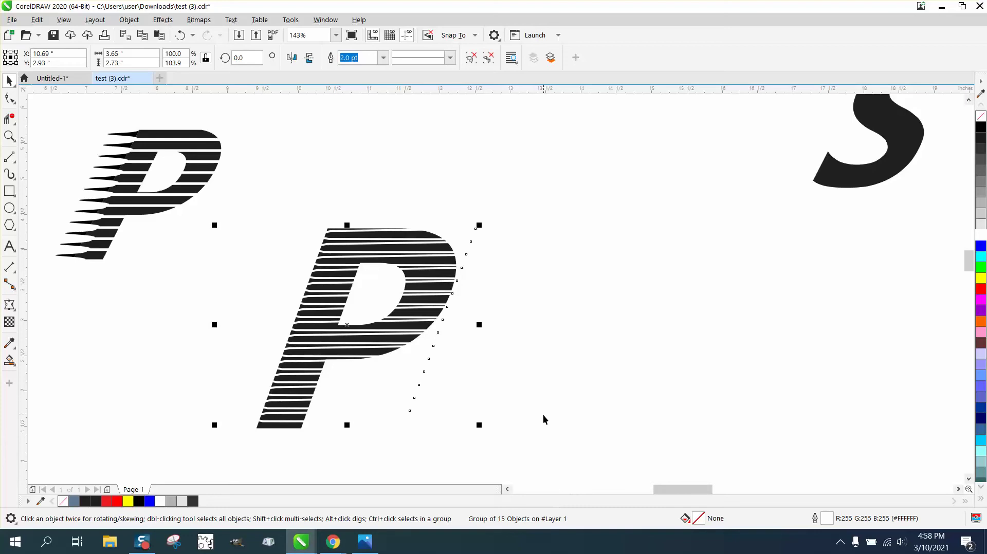
click(492, 223)
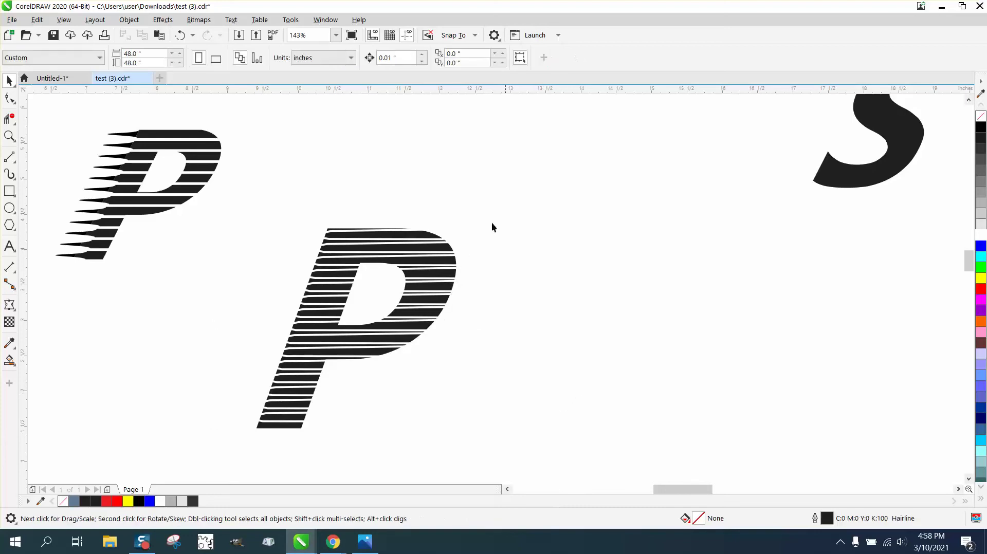
- Set the nudge distance to 3 inches and move the white stripe group 3 inches right, off the P
click(397, 58)
text(3)
key(Return)
click(449, 251)
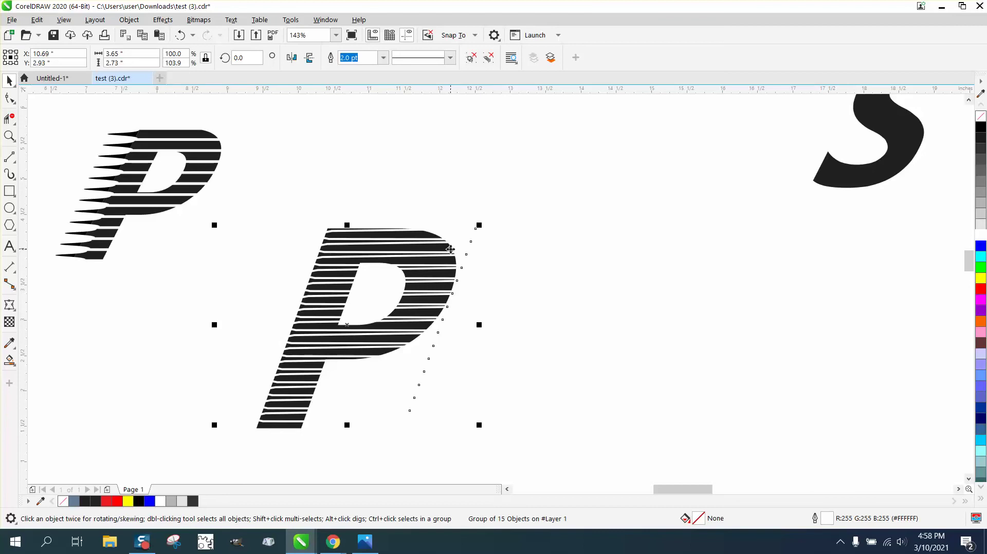
key(Right)
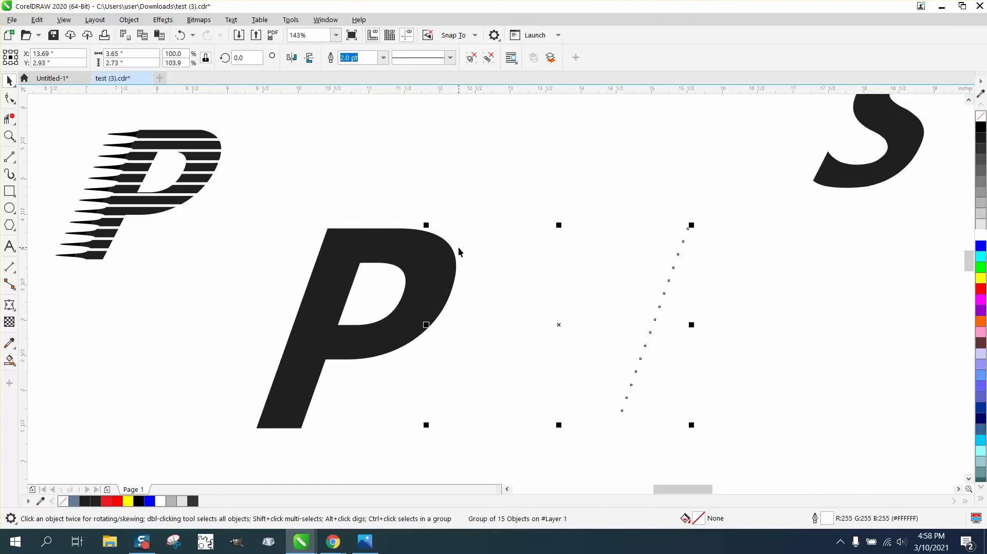
- Convert the solid P text to curves and move it 3 inches right, back beneath the stripe group
click(436, 263)
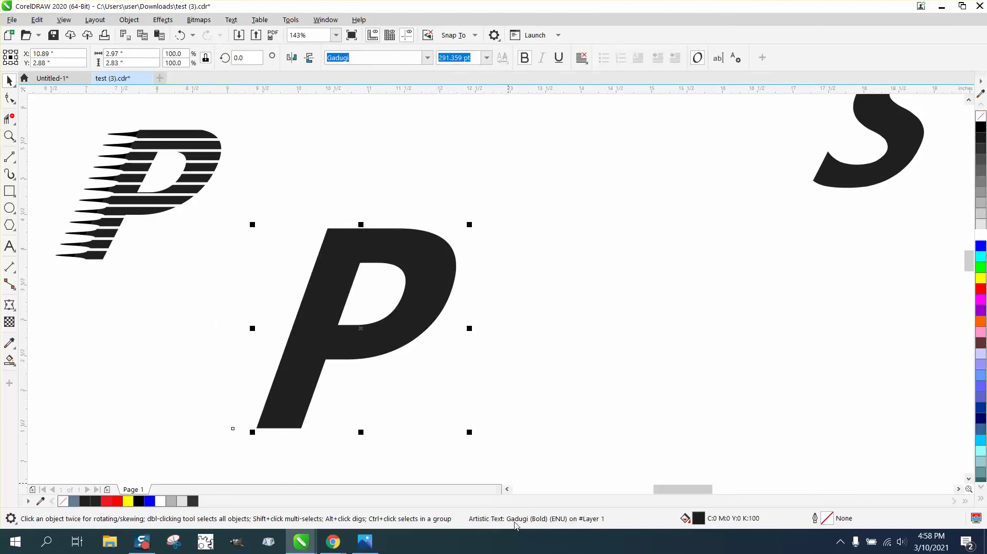
click(129, 19)
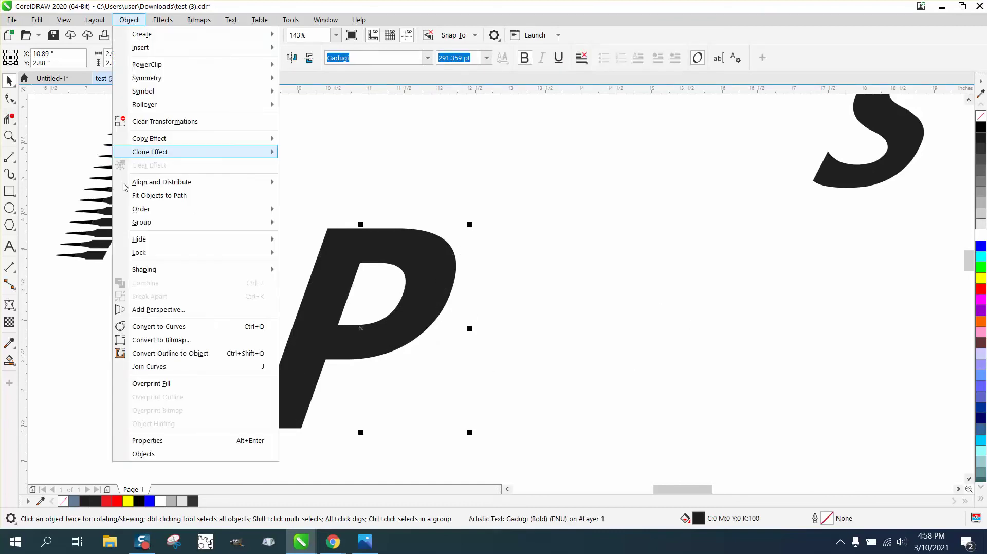
click(162, 327)
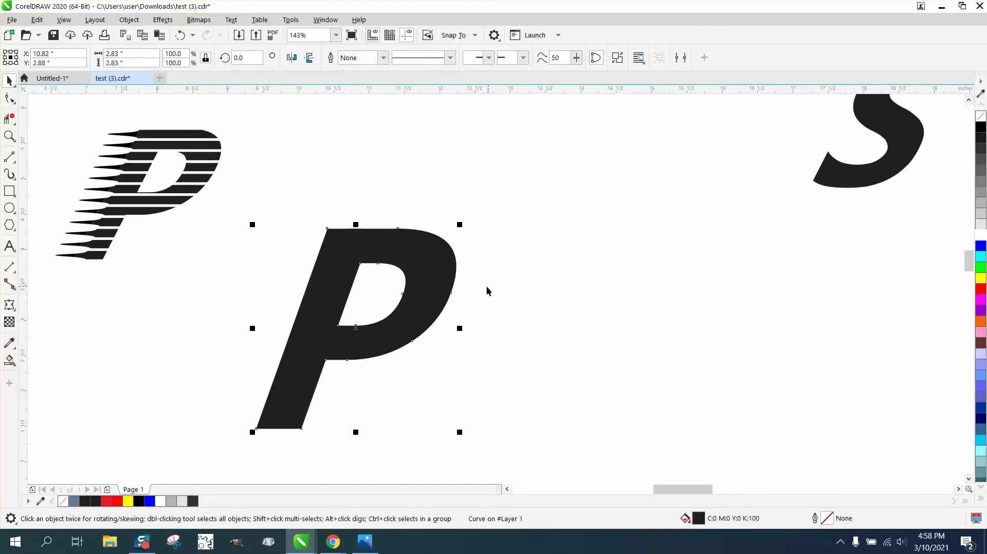
click(448, 284)
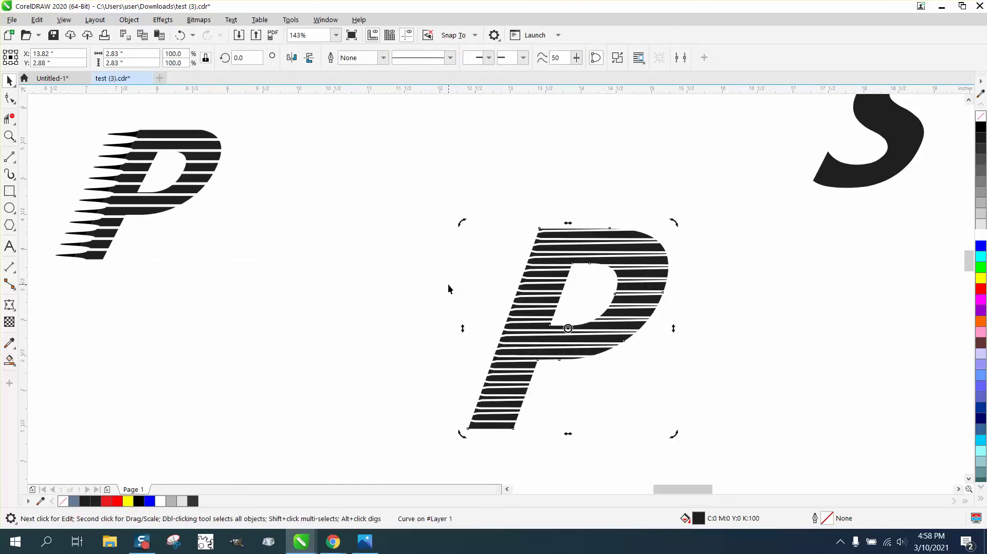
- Intersect the P with the stripe group and move the resulting striped P 3 inches left
drag(410, 186, 495, 339)
drag(773, 469, 774, 469)
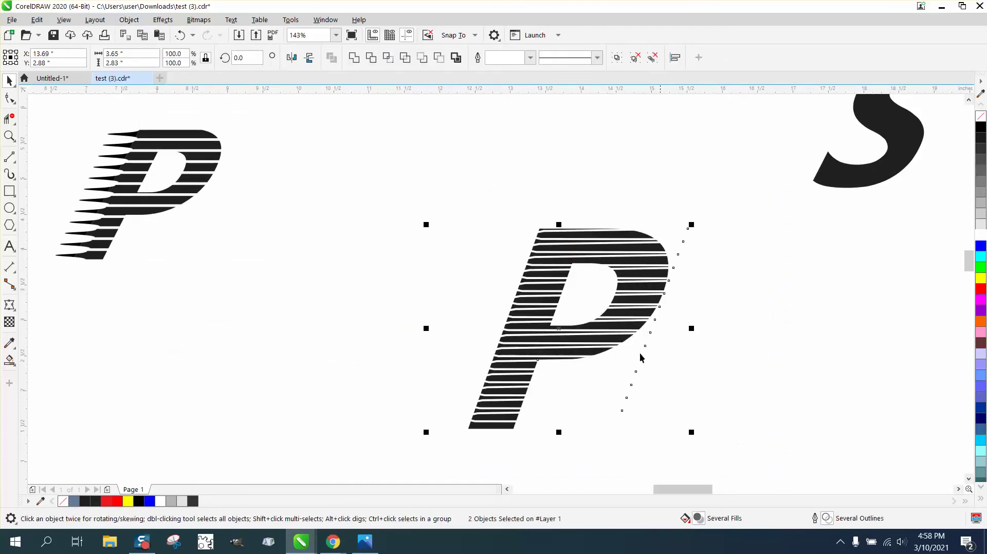
click(389, 60)
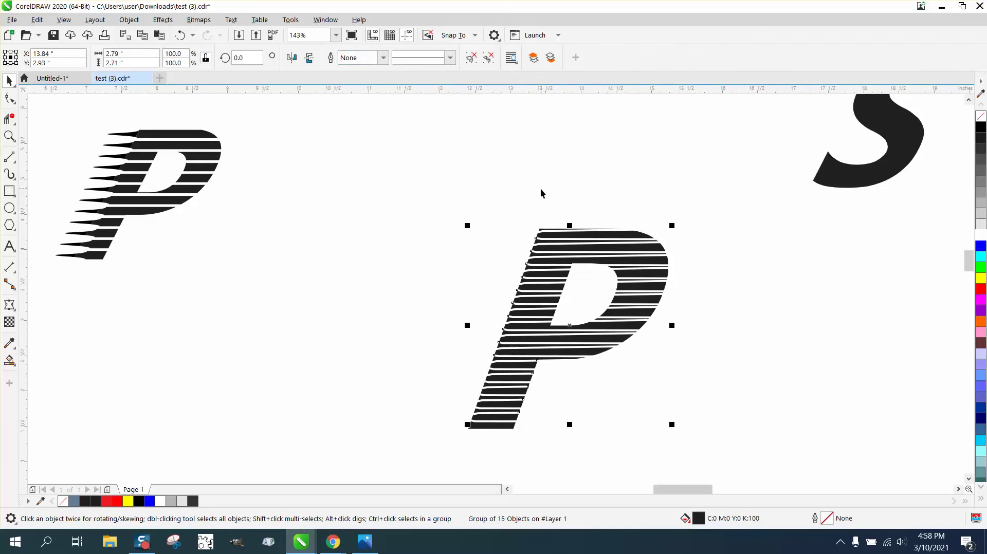
key(ctrl+d)
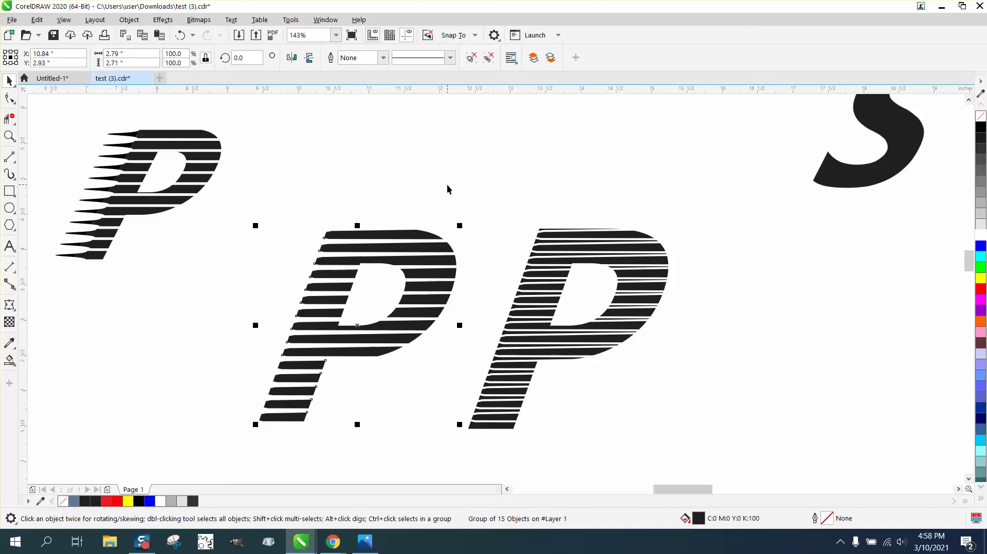
- Give the original solid P curve beneath the white stripes a black hairline outline
drag(448, 186, 457, 406)
drag(734, 465, 734, 466)
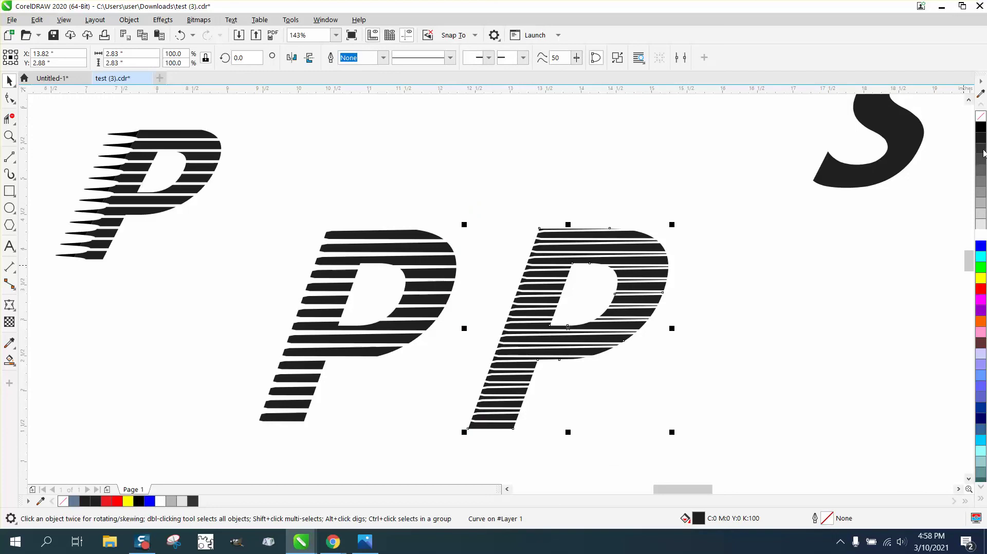
right_click(982, 131)
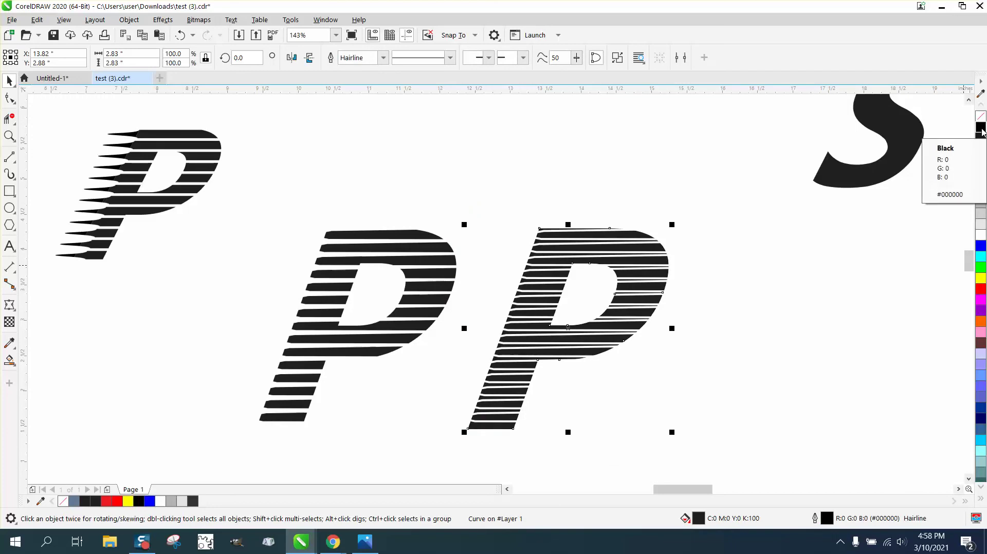
- Move the white stripe group 3 inches right, off the original solid P
click(703, 255)
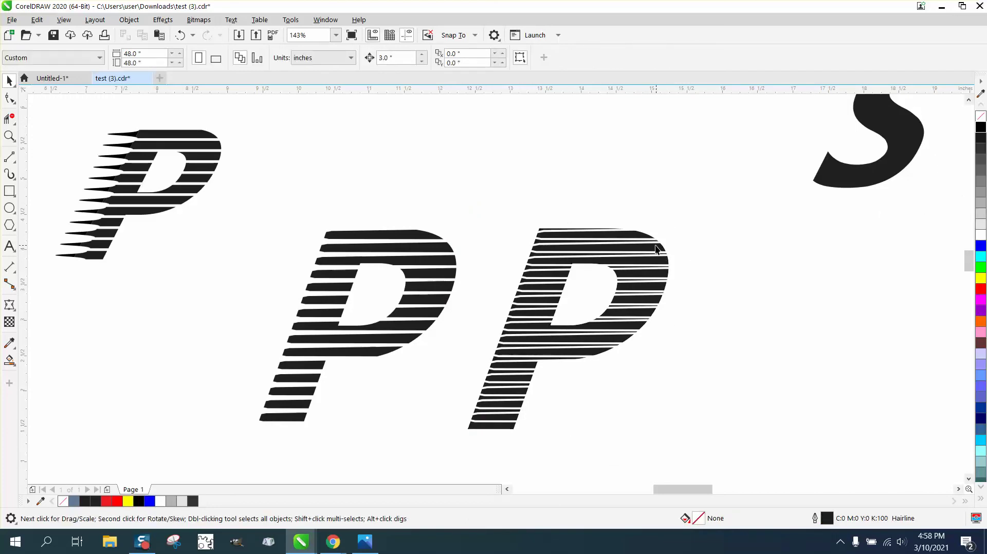
click(660, 243)
drag(659, 243, 871, 243)
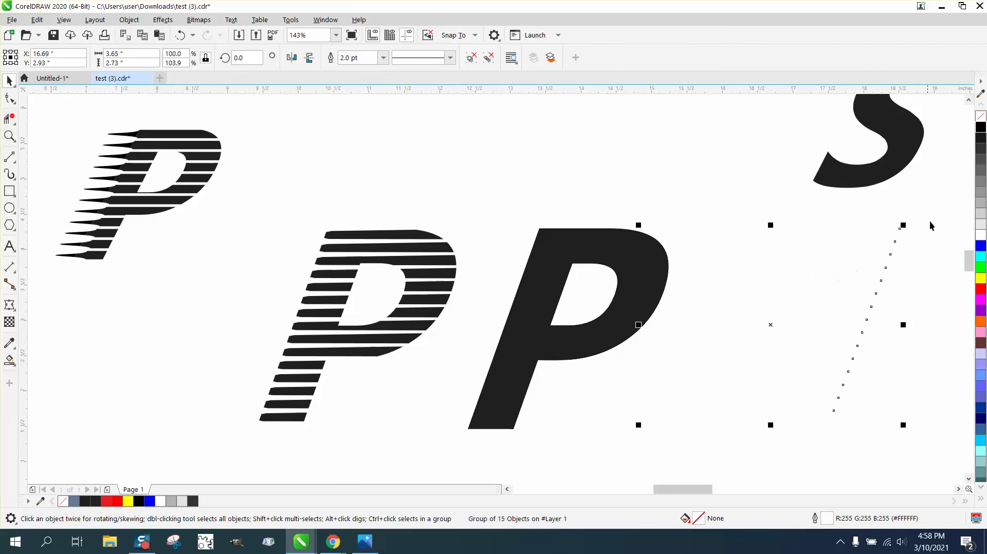
- Fill the stripe group black and remove the fill from the original solid P, keeping its hairline outline
click(982, 127)
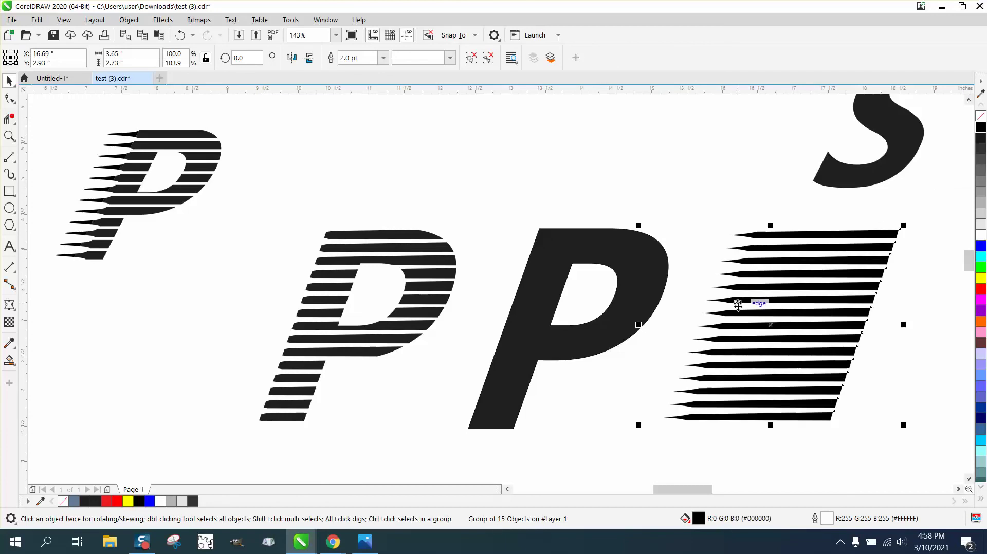
click(8, 98)
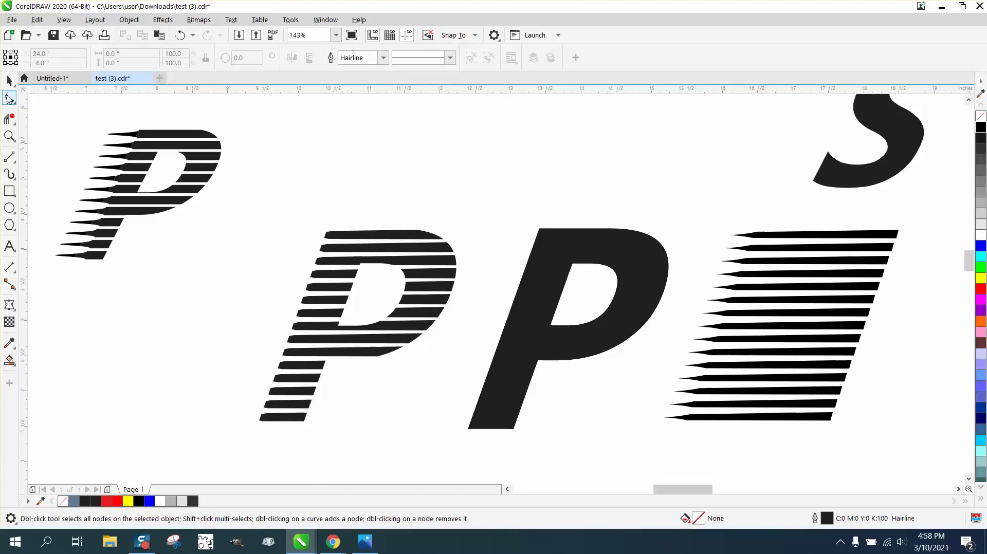
key(space)
click(576, 242)
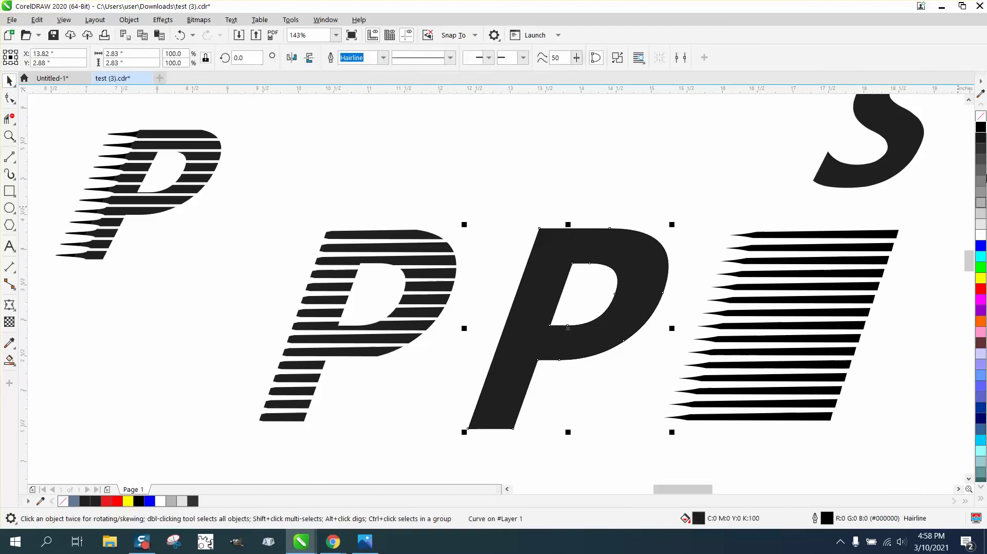
click(981, 116)
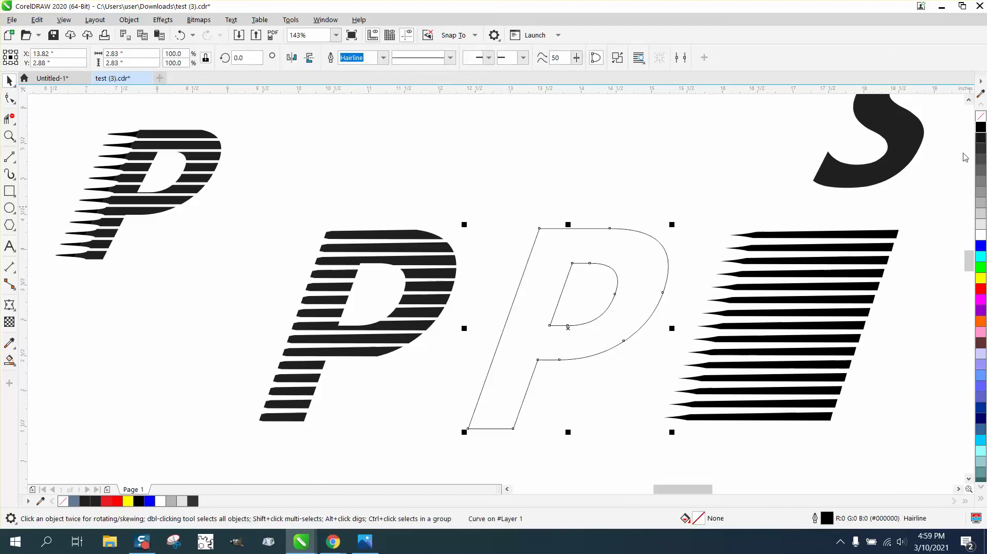
- Move the stripe group 3 inches left over the outlined P and give it no fill and a black outline
click(855, 235)
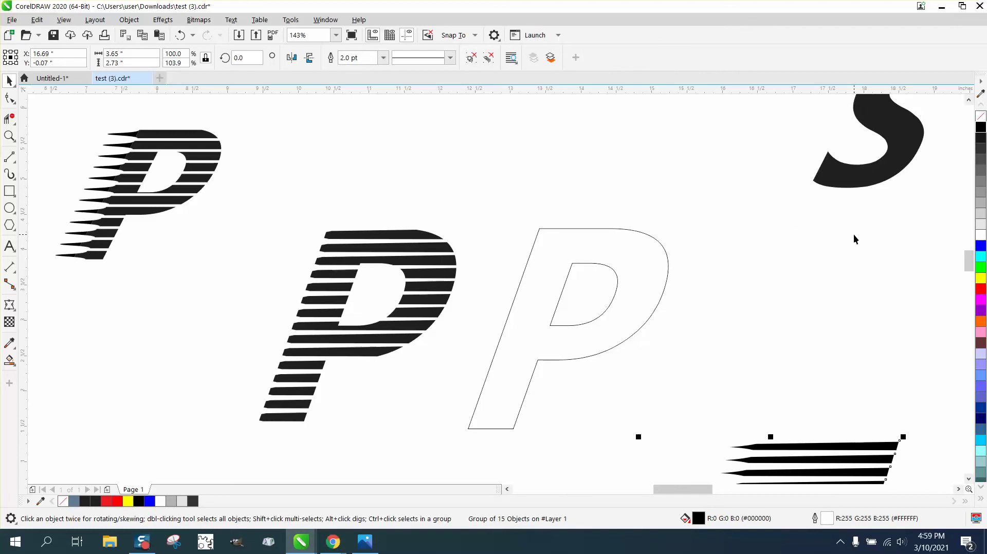
key(Left)
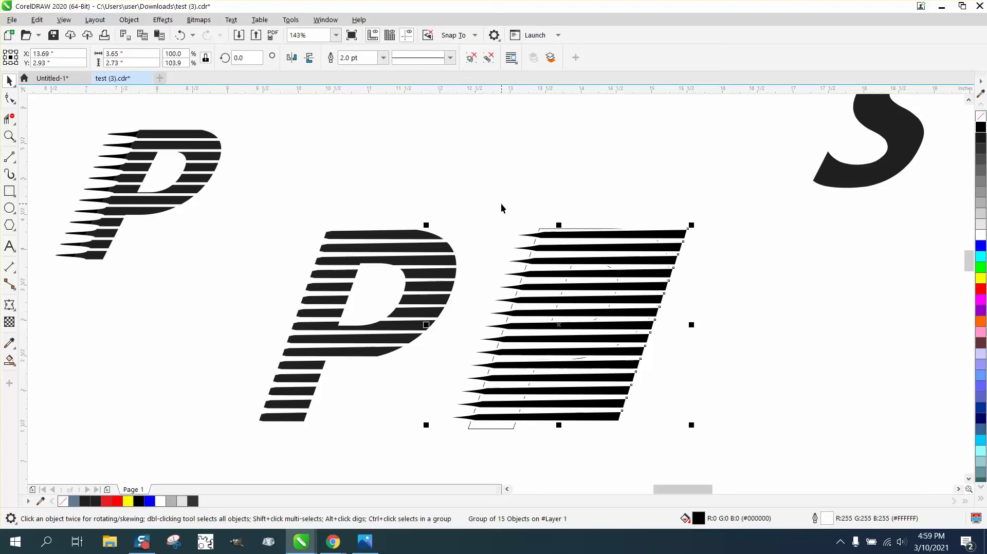
click(982, 116)
right_click(981, 127)
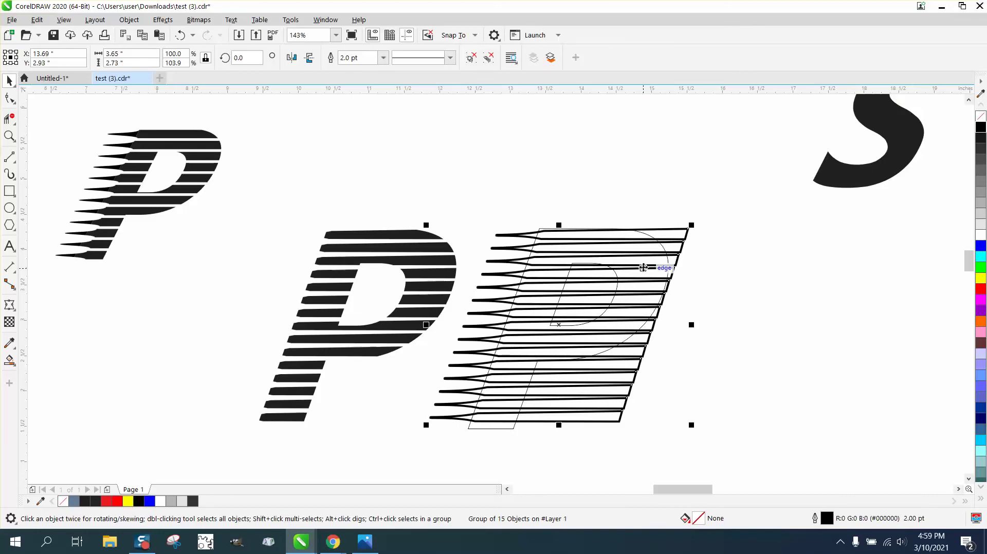
- Smart Fill the tapered tips of the bottom three stripes outside the P in black and move each 3 inches left onto the striped P
click(10, 136)
drag(296, 217, 659, 439)
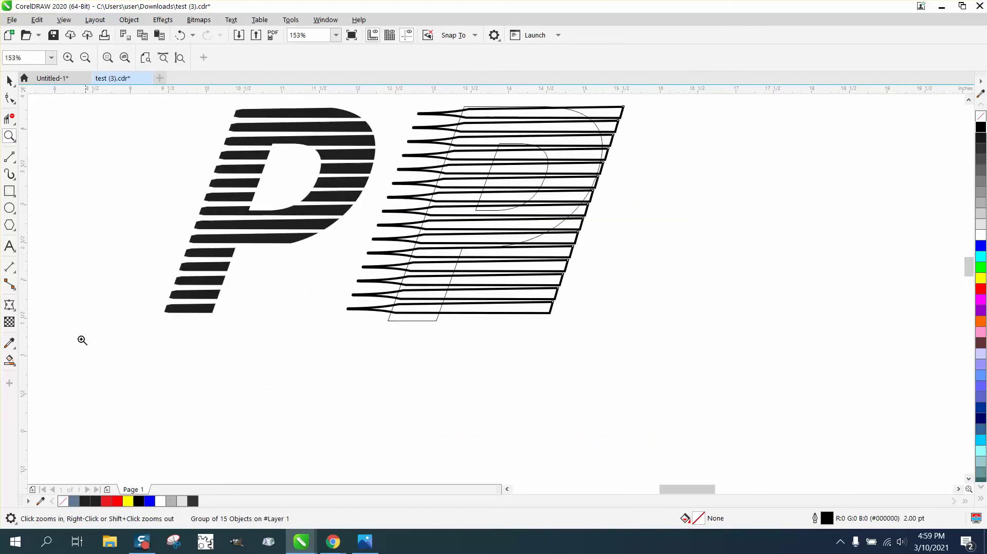
click(9, 343)
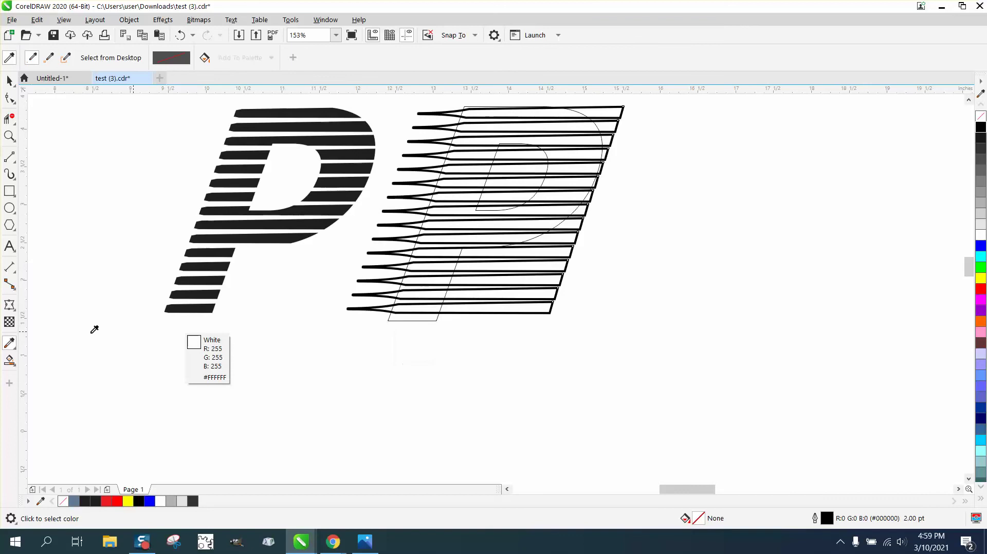
click(13, 365)
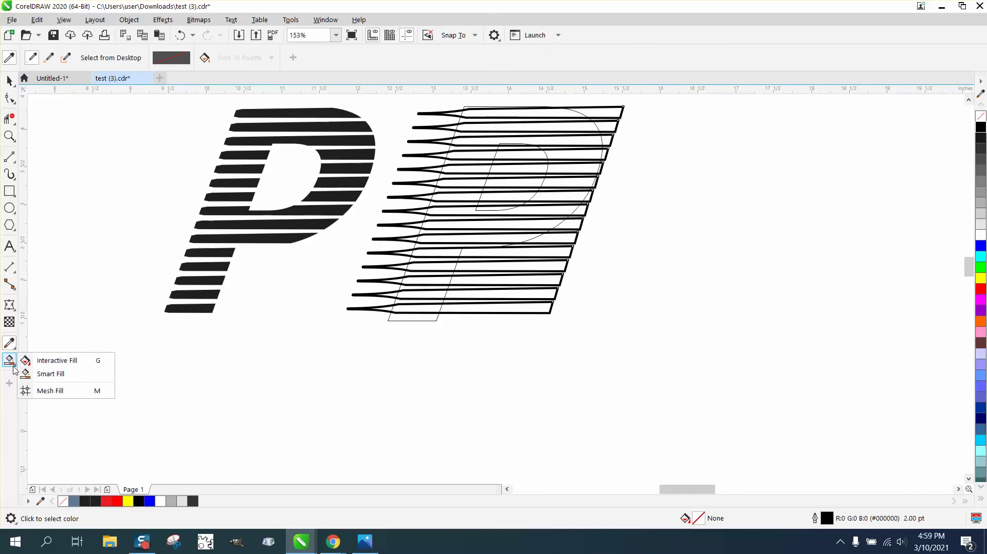
click(46, 374)
click(388, 309)
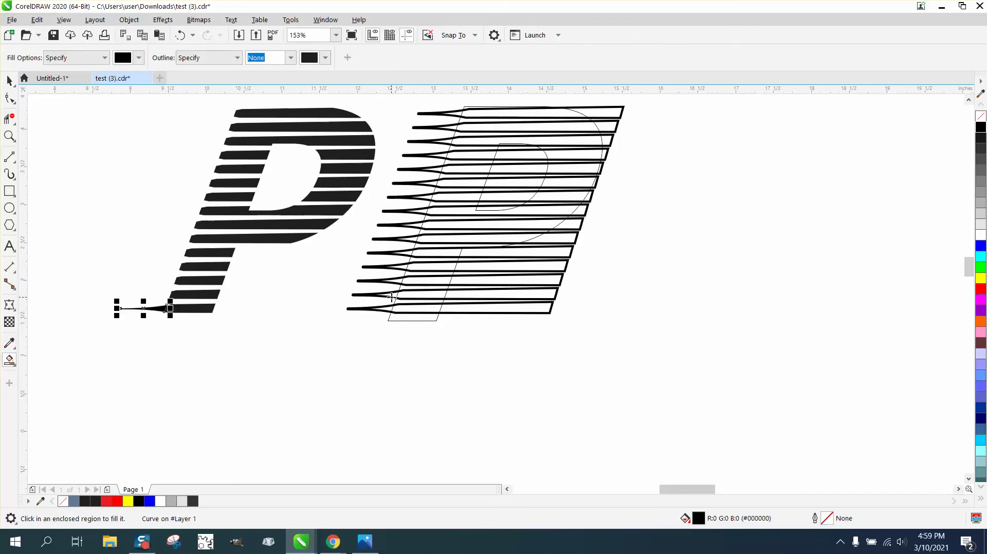
click(393, 295)
click(397, 281)
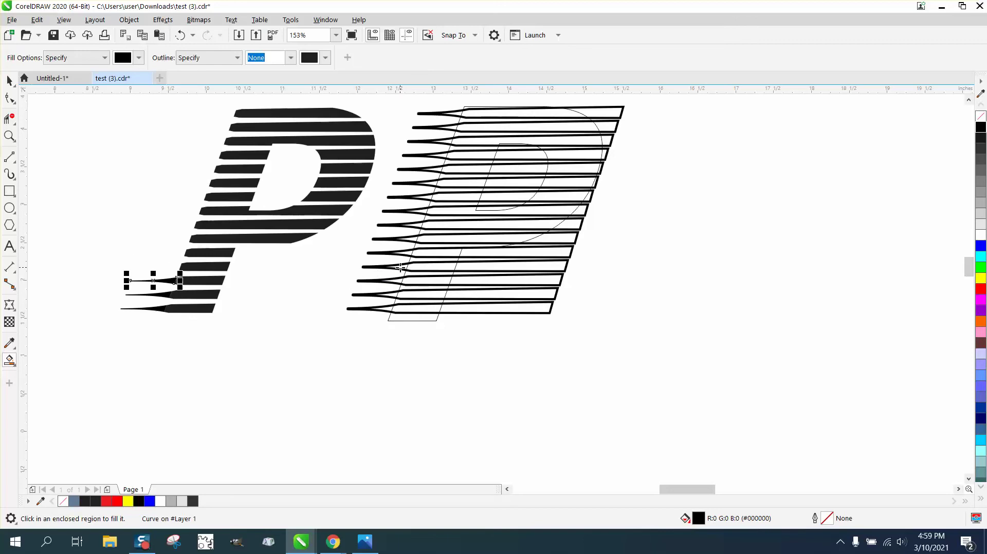
- Smart Fill the tips of the fourth to sixth stripes from the bottom in black and move them 3 inches left onto the striped P
click(400, 267)
click(411, 240)
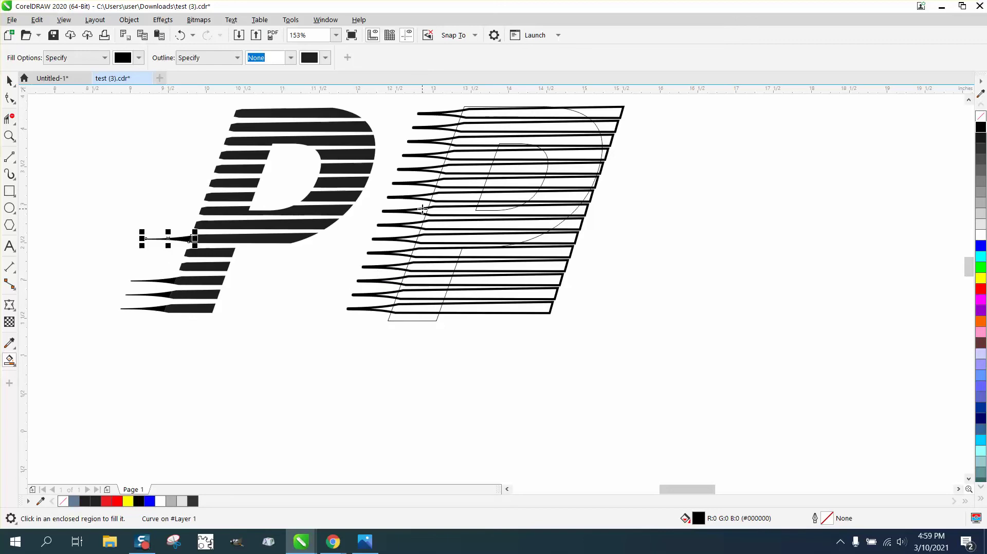
click(412, 240)
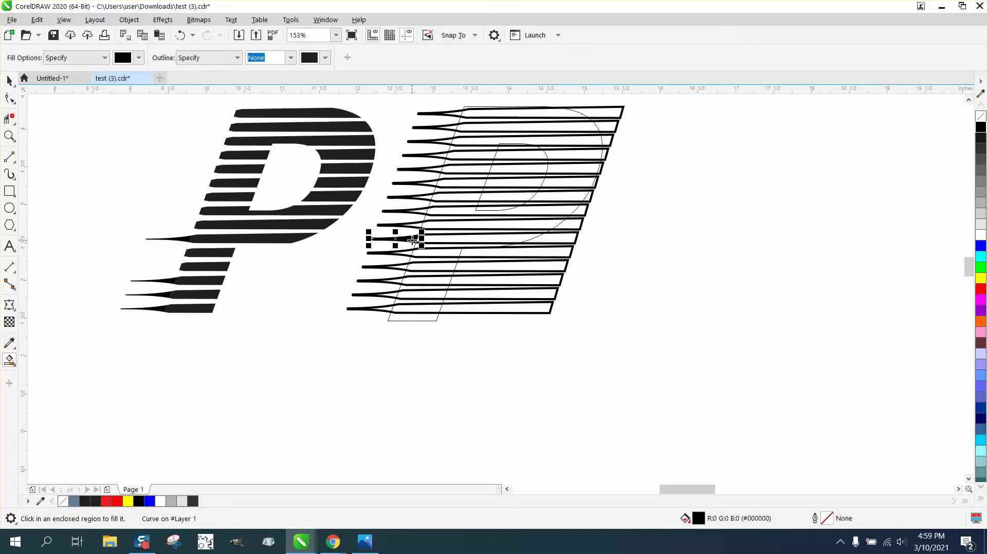
click(407, 253)
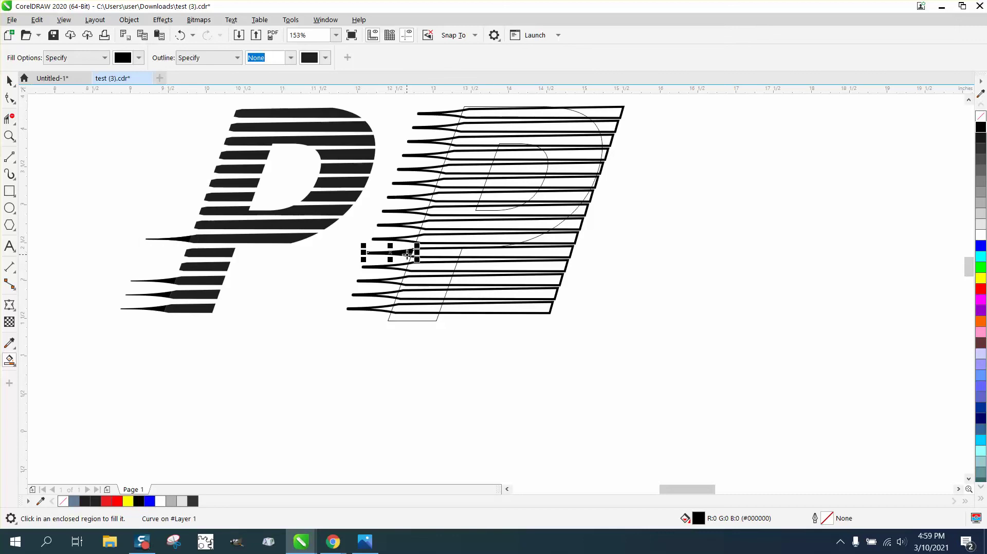
click(402, 267)
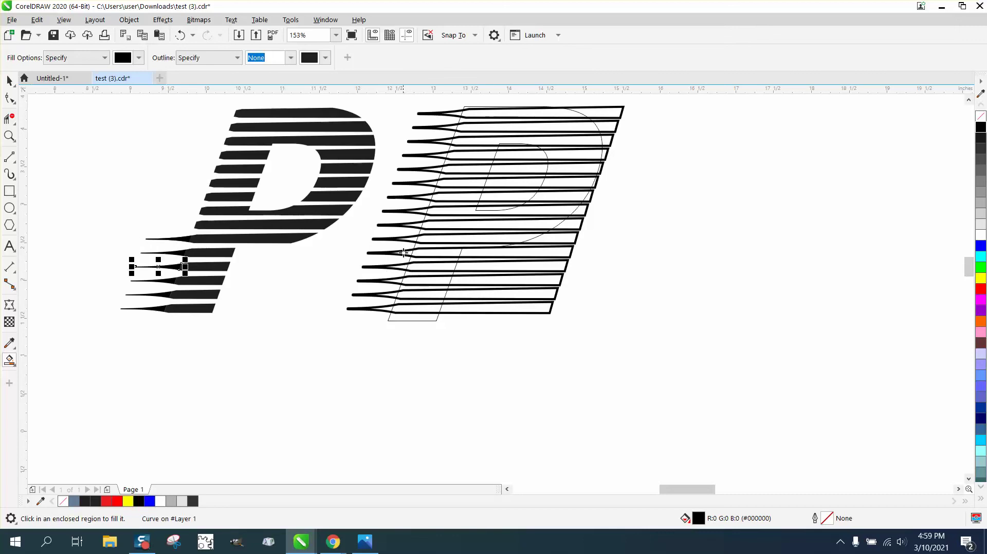
- Smart Fill the tips of the seventh to thirteenth stripes from the bottom in black and move each 3 inches left onto the striped P
click(417, 225)
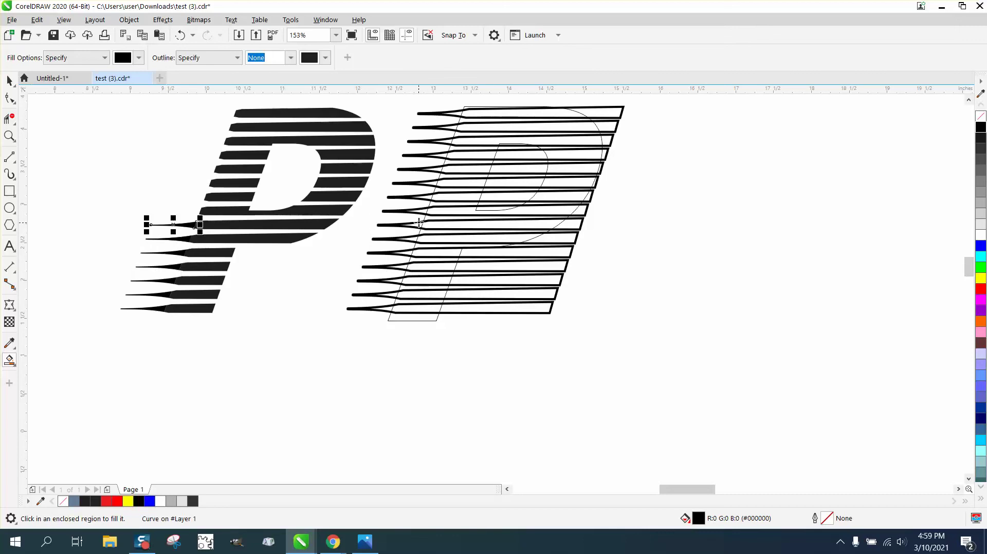
click(421, 211)
click(428, 196)
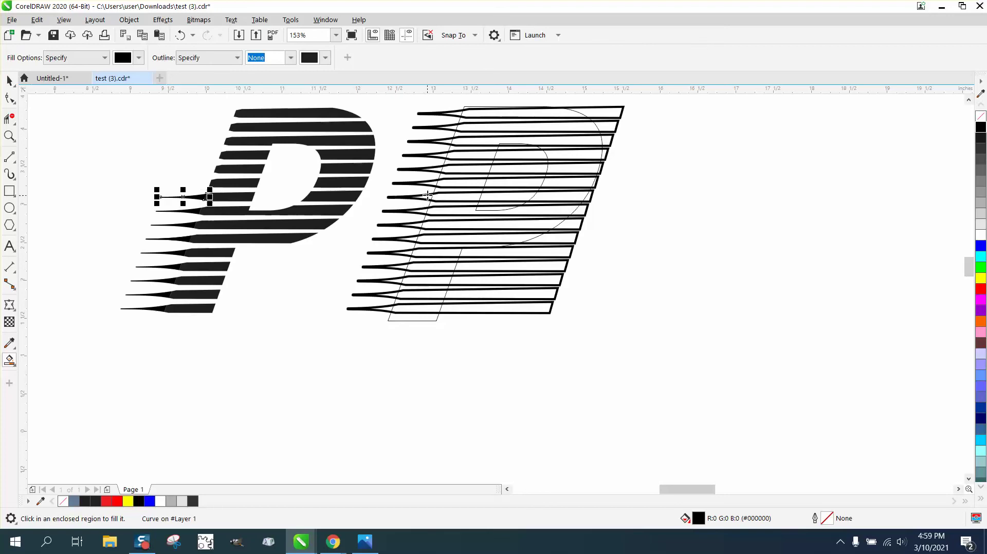
click(430, 184)
click(438, 169)
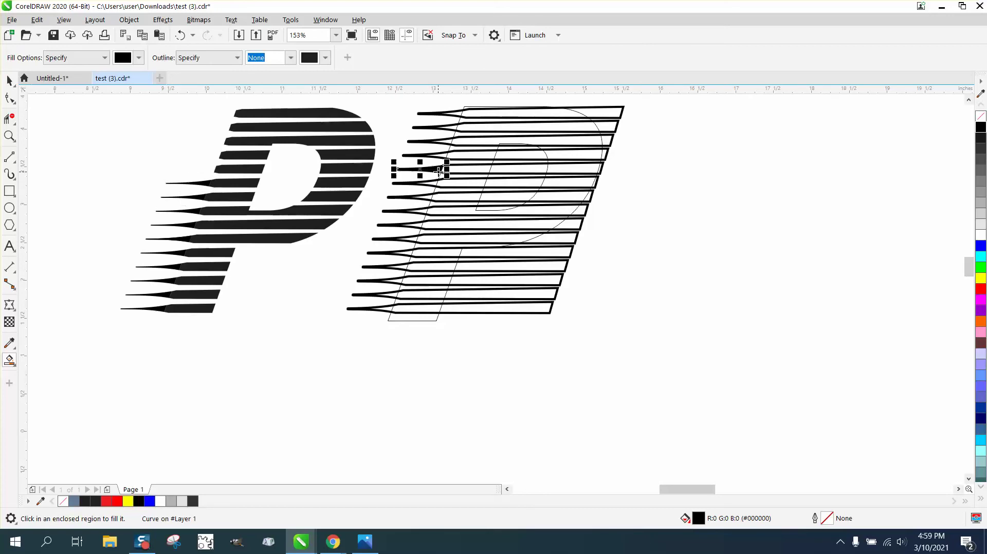
click(444, 156)
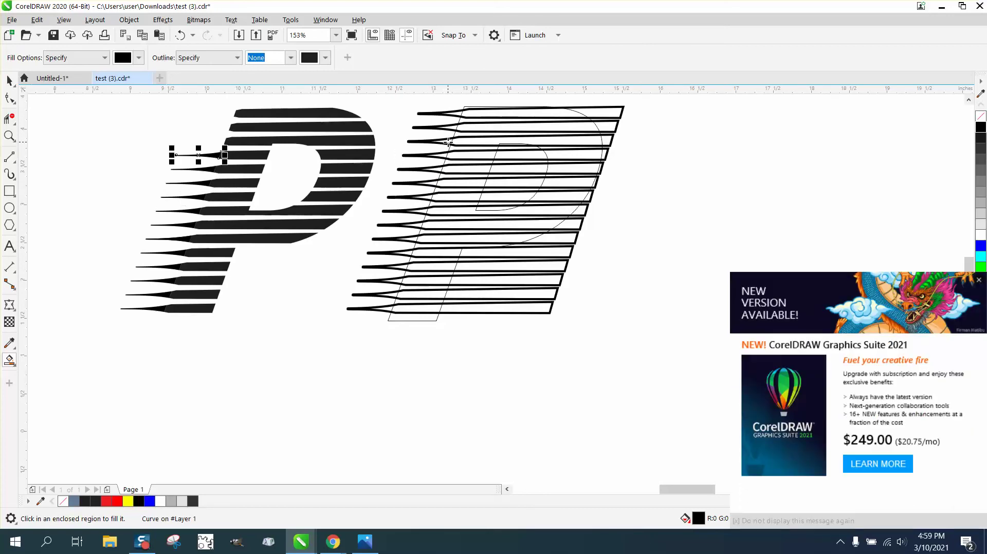
click(446, 142)
click(452, 130)
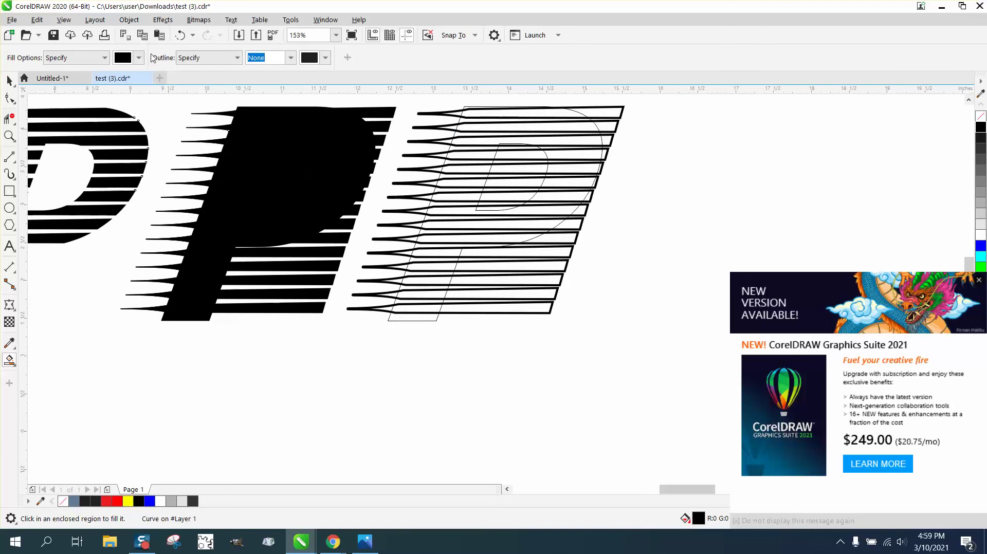
click(180, 35)
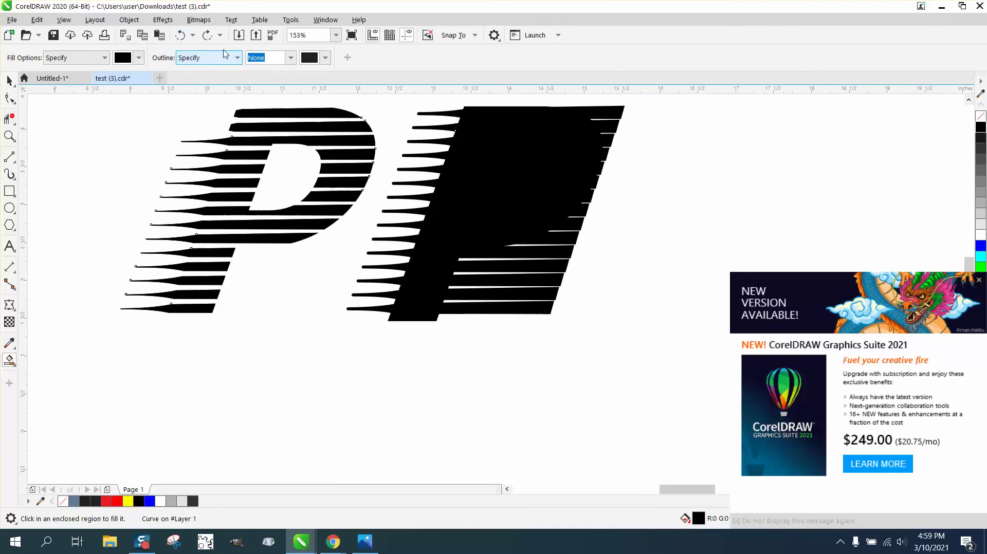
click(180, 35)
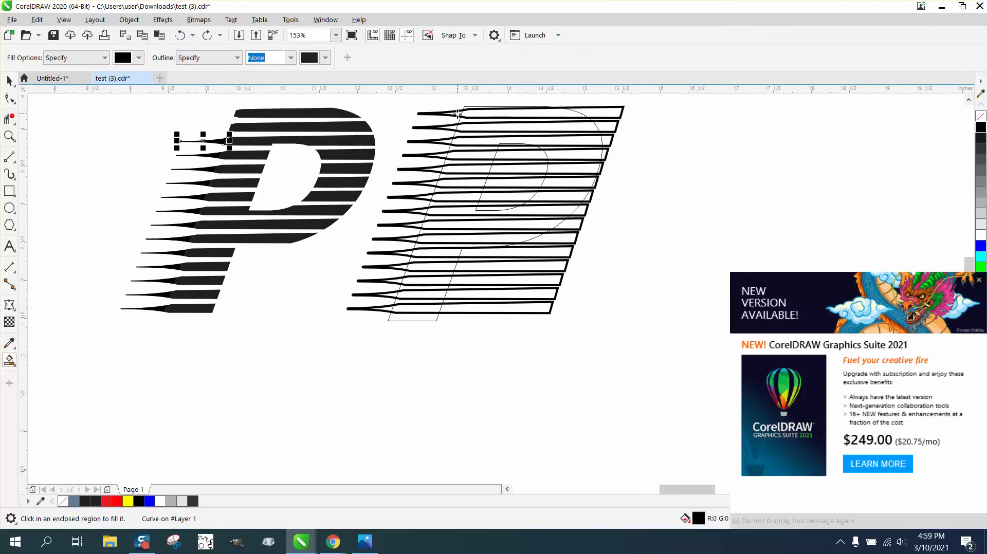
- Smart Fill the tapered tips of the top two stripes in black and move them 3 inches left onto the striped P
key(ctrl+shift+z)
key(ctrl+z)
key(ctrl+z)
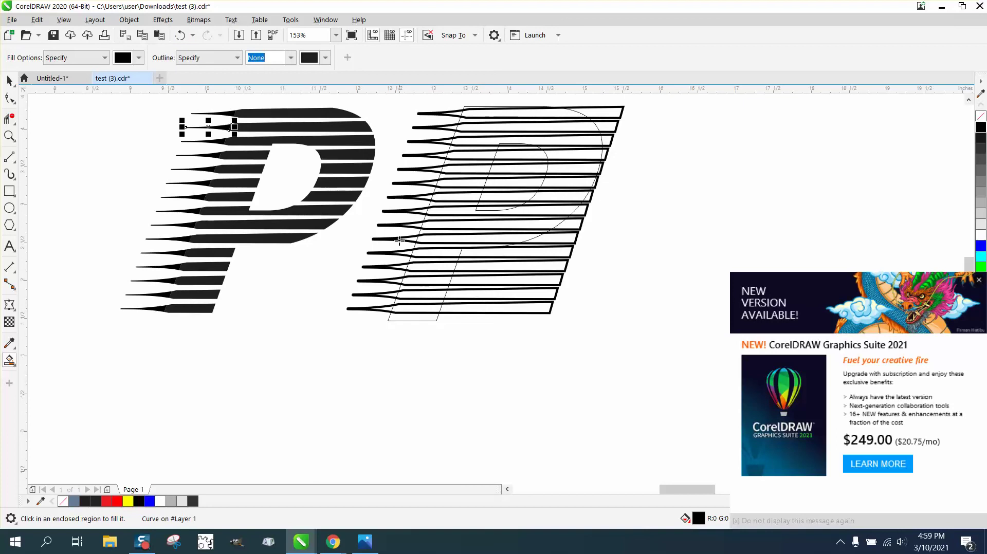
- Dismiss the upgrade advertisement and move the solid slanted S down beside the outlined stripes and P
click(9, 136)
drag(110, 106, 589, 389)
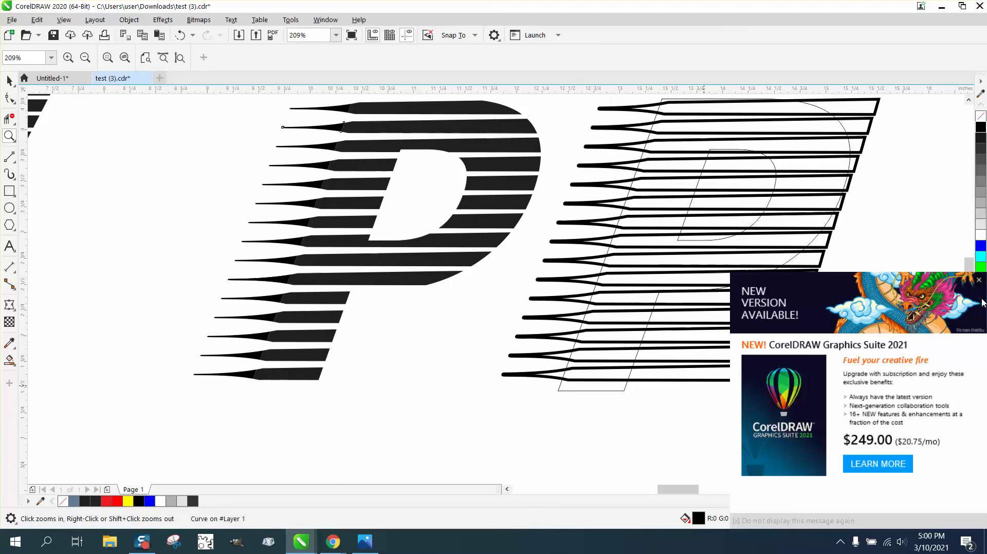
click(979, 280)
scroll(368, 314, down, 3)
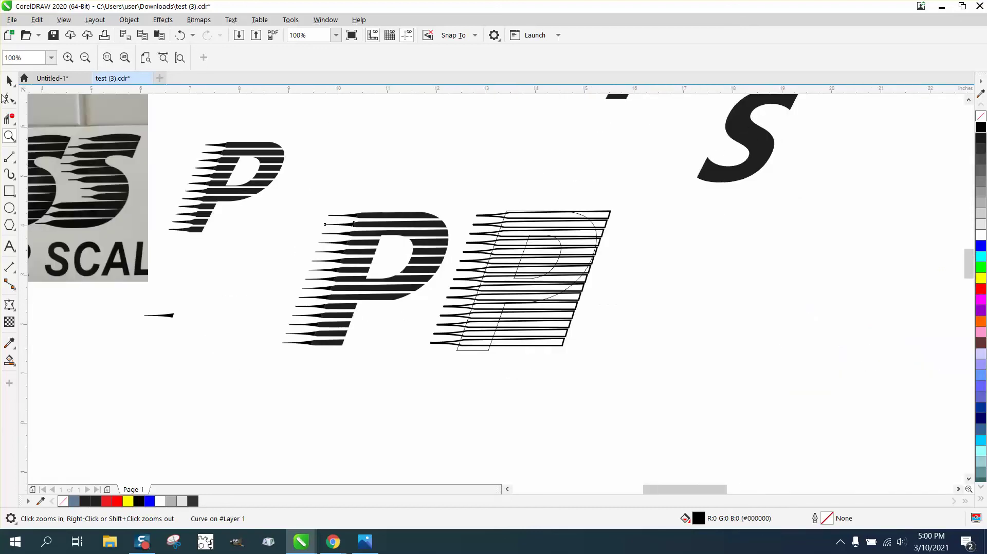
click(9, 81)
mouse_move(764, 150)
mouse_down()
mouse_move(702, 294)
mouse_move(676, 288)
mouse_up()
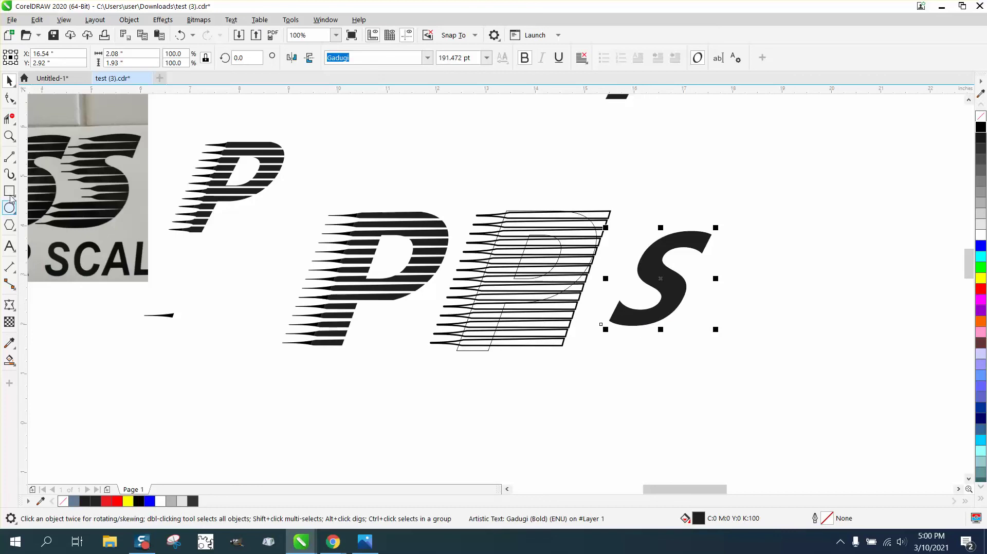
- Examine the tapered stripe ends of the finished P and compare them with the PSS lettering in the photograph
click(10, 136)
drag(270, 218, 805, 414)
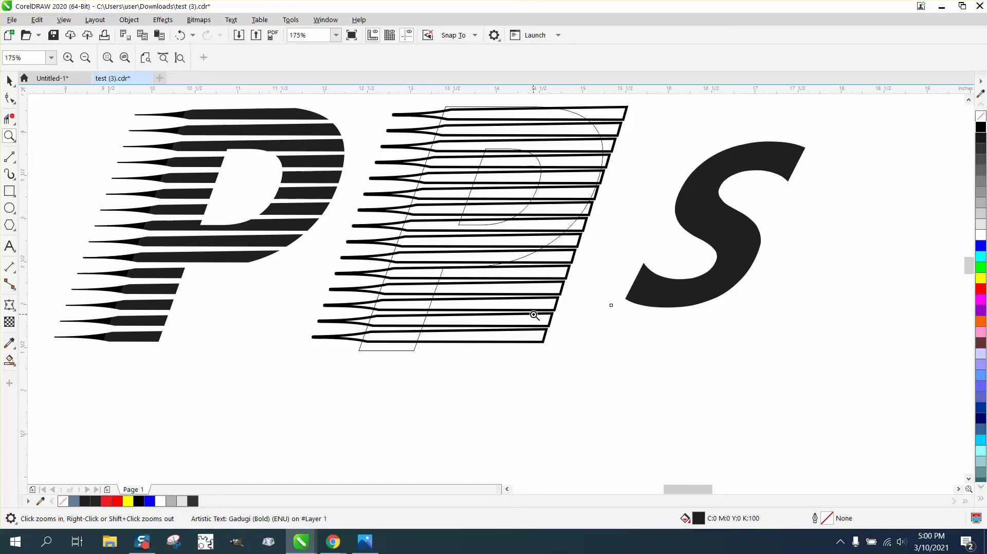
right_click(718, 230)
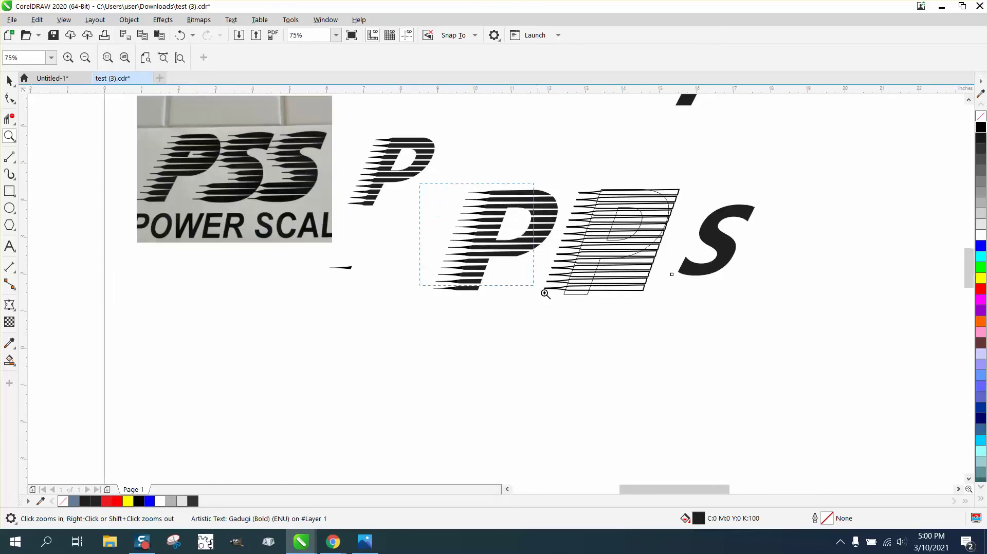
drag(419, 184, 606, 320)
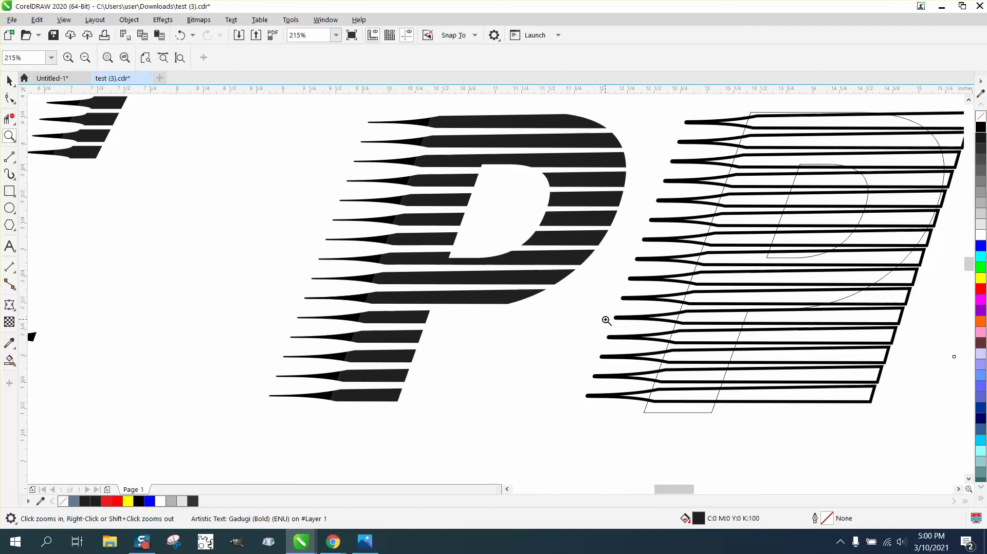
right_click(498, 312)
right_click(489, 317)
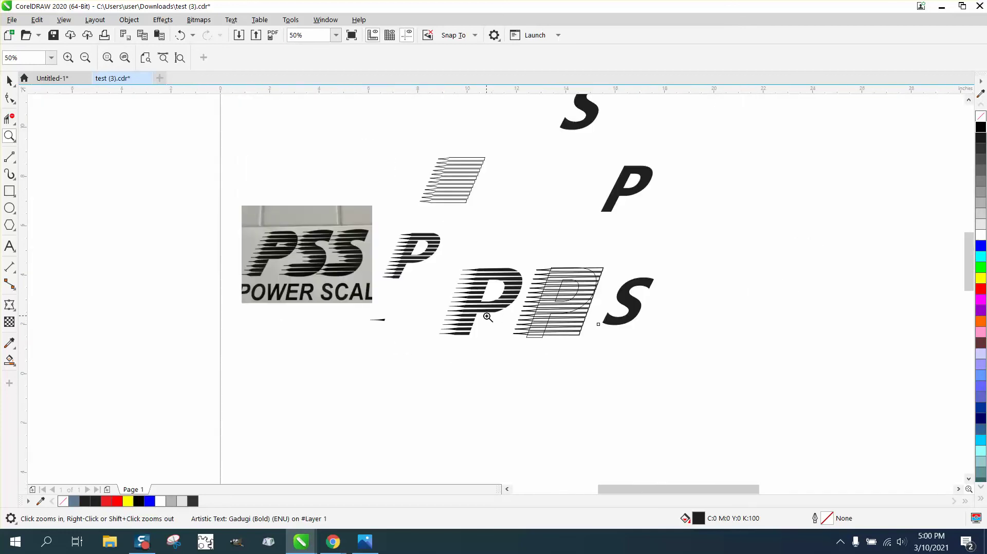
drag(239, 226, 415, 283)
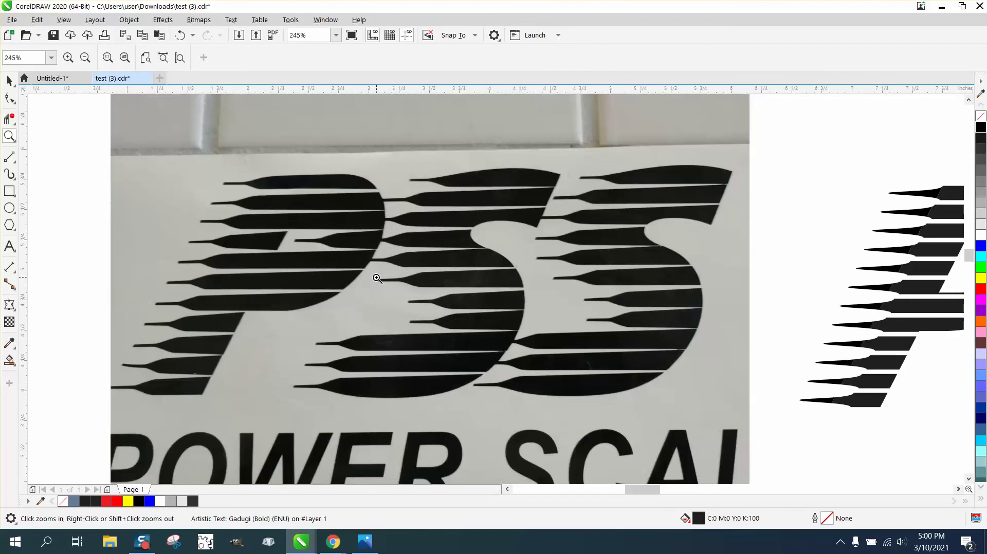
right_click(471, 284)
right_click(472, 284)
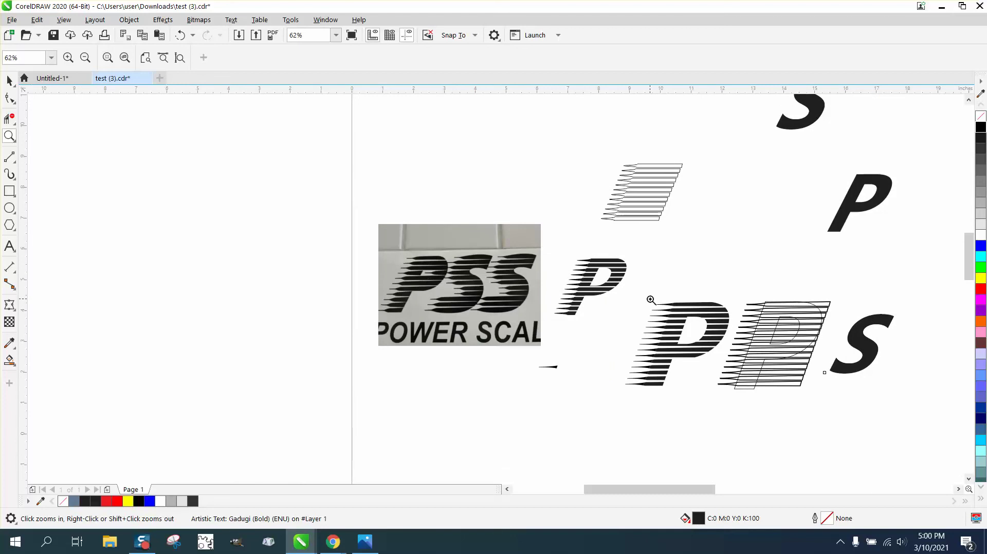
drag(657, 309, 759, 409)
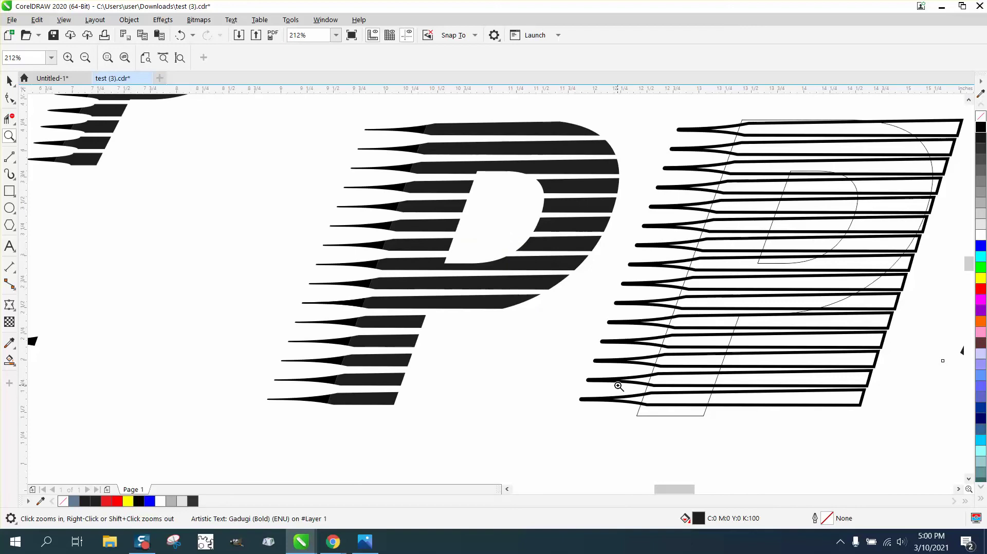